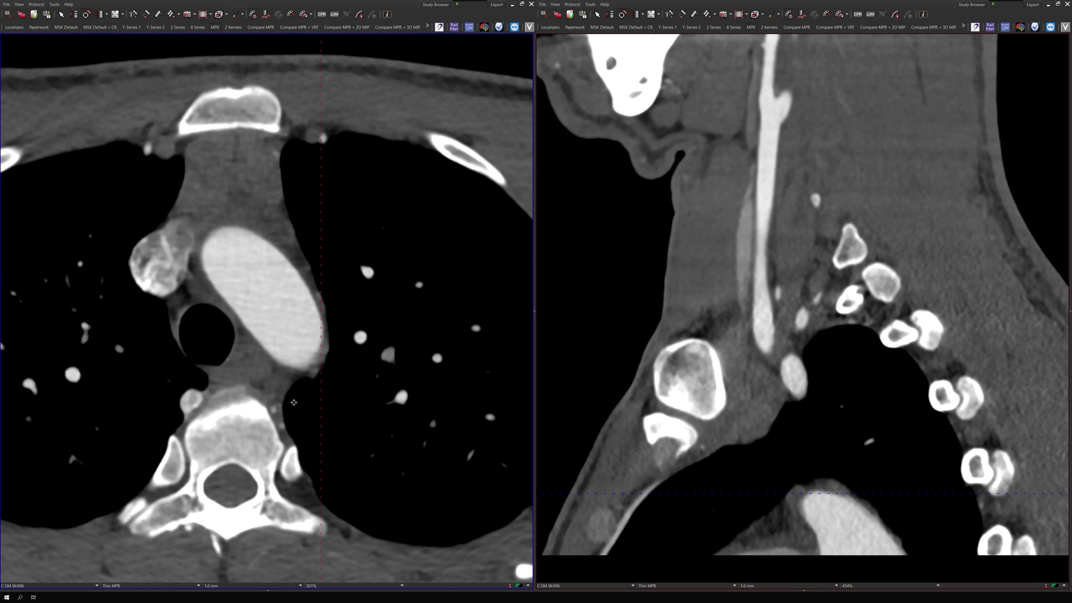
Trace the left subclavian artery on the axial CT slices from the aortic arch to the lung apex and back to the clavicular heads.
scroll(350, 337, up, 5)
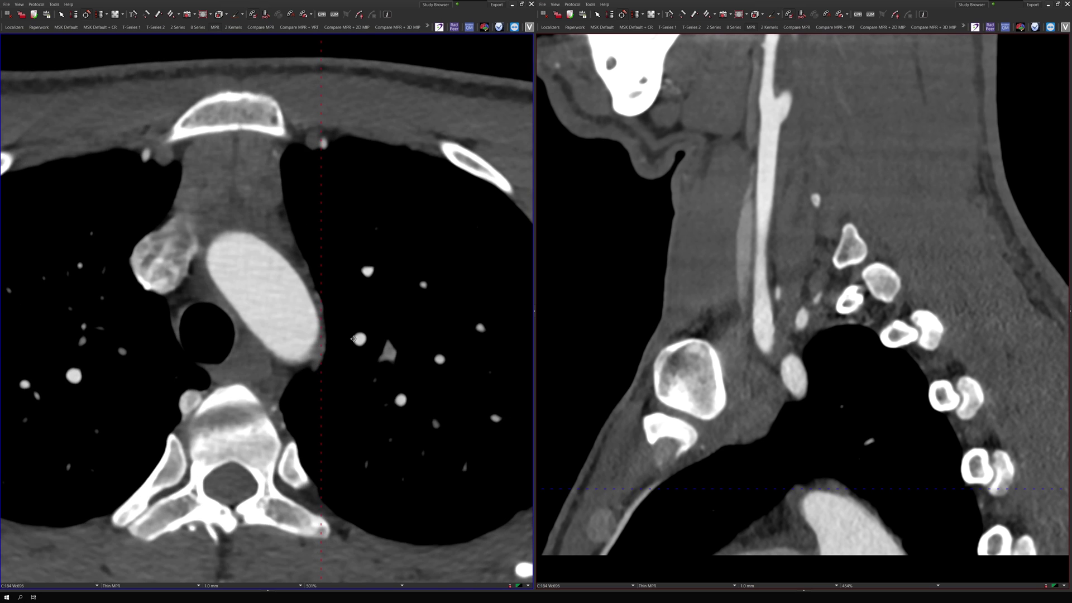
scroll(350, 337, up, 2)
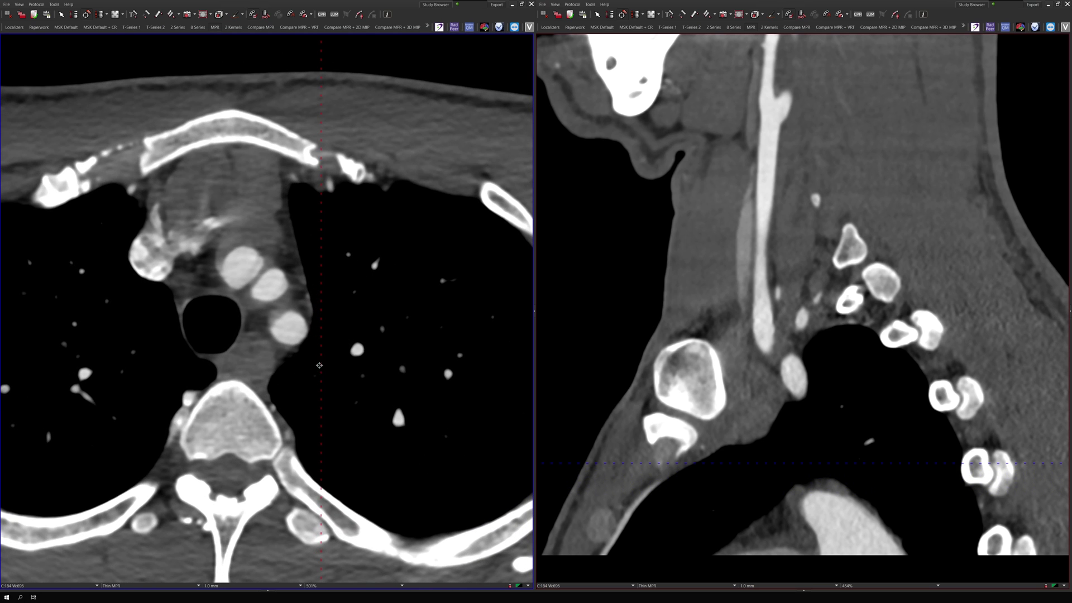
scroll(264, 354, up, 5)
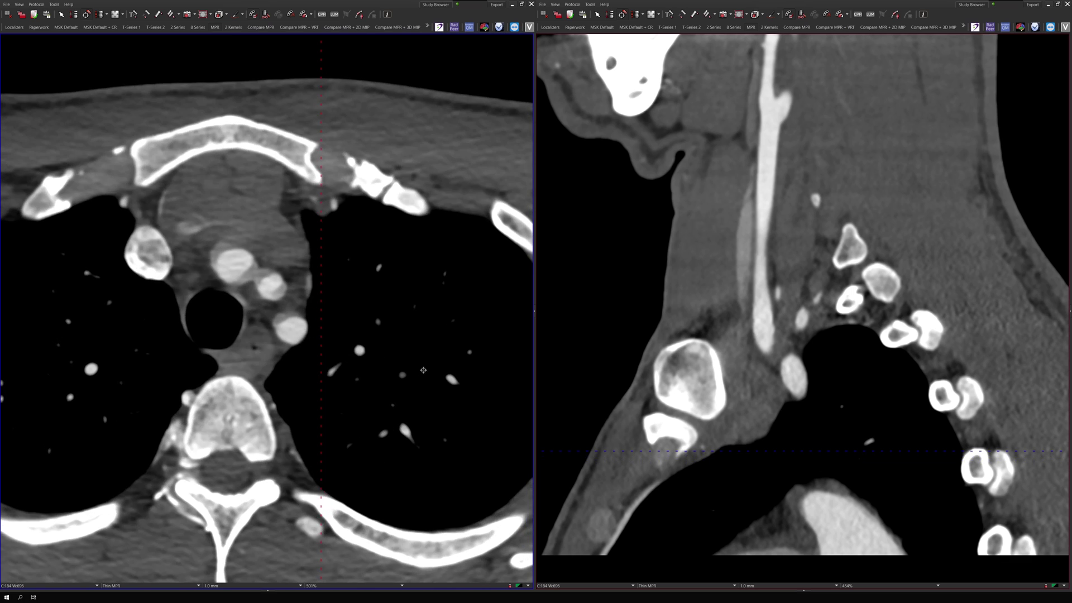
scroll(432, 403, up, 7)
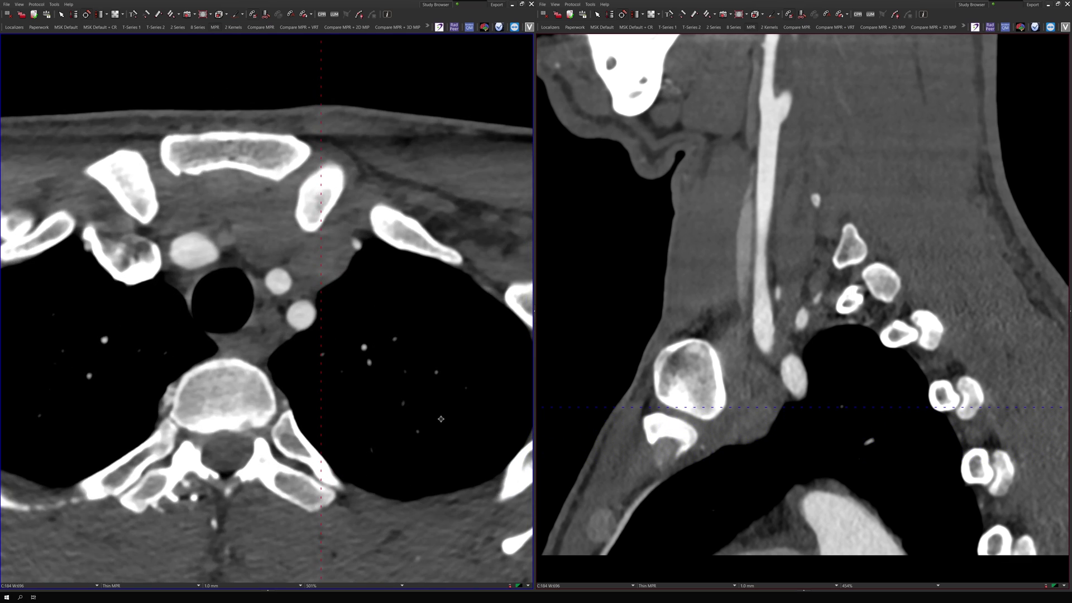
scroll(441, 418, up, 5)
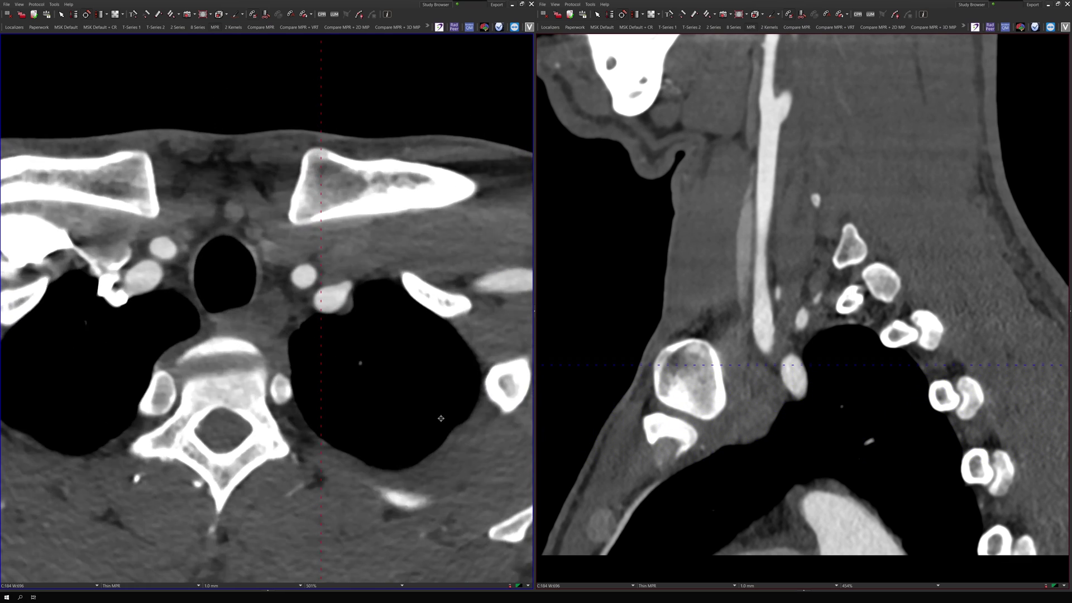
scroll(441, 419, up, 2)
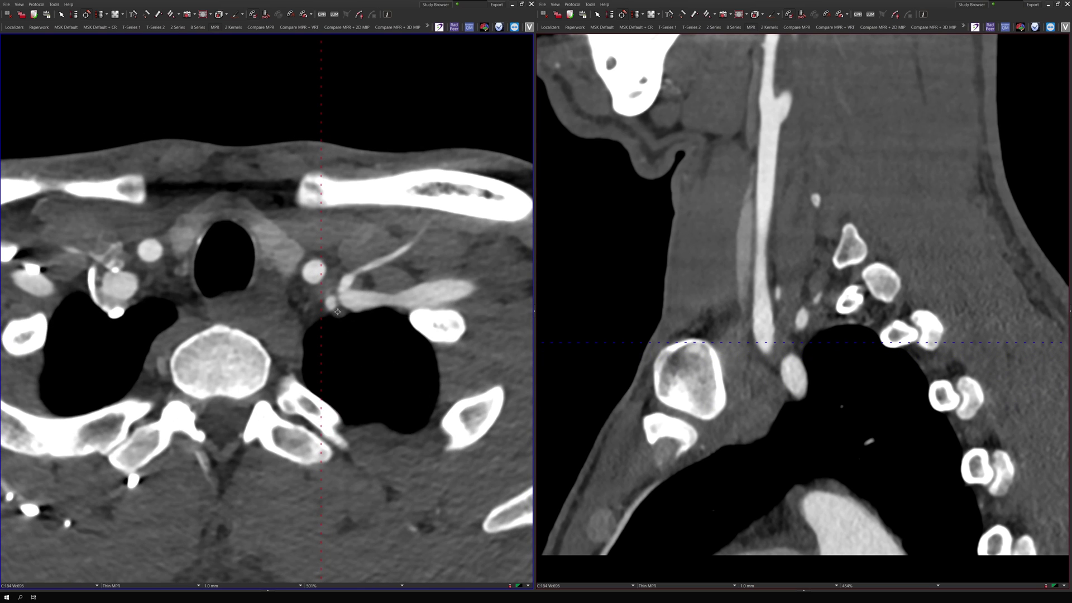
scroll(373, 316, up, 3)
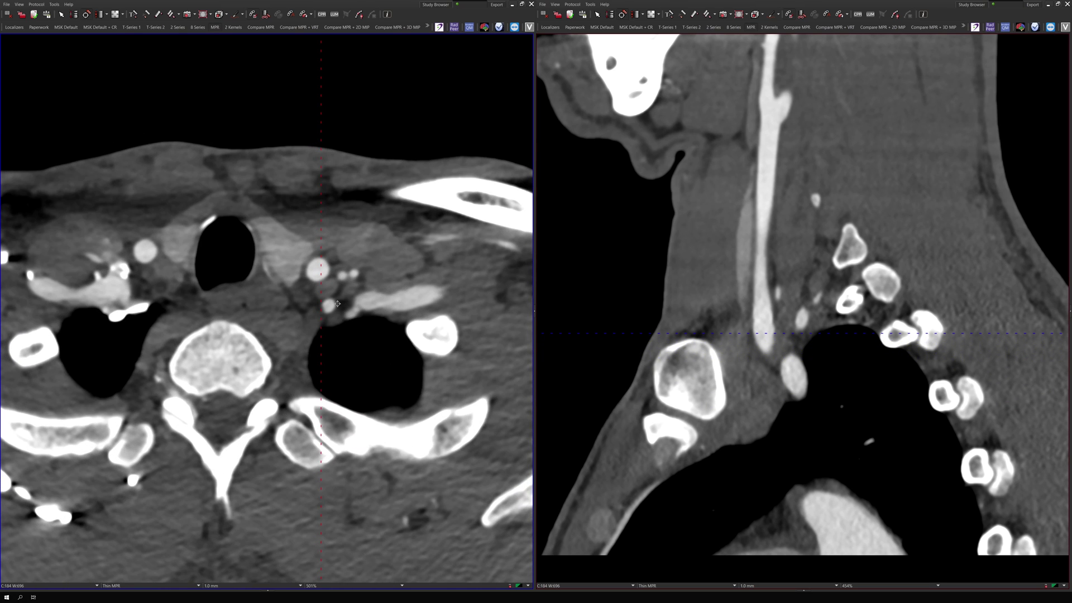
scroll(379, 363, up, 5)
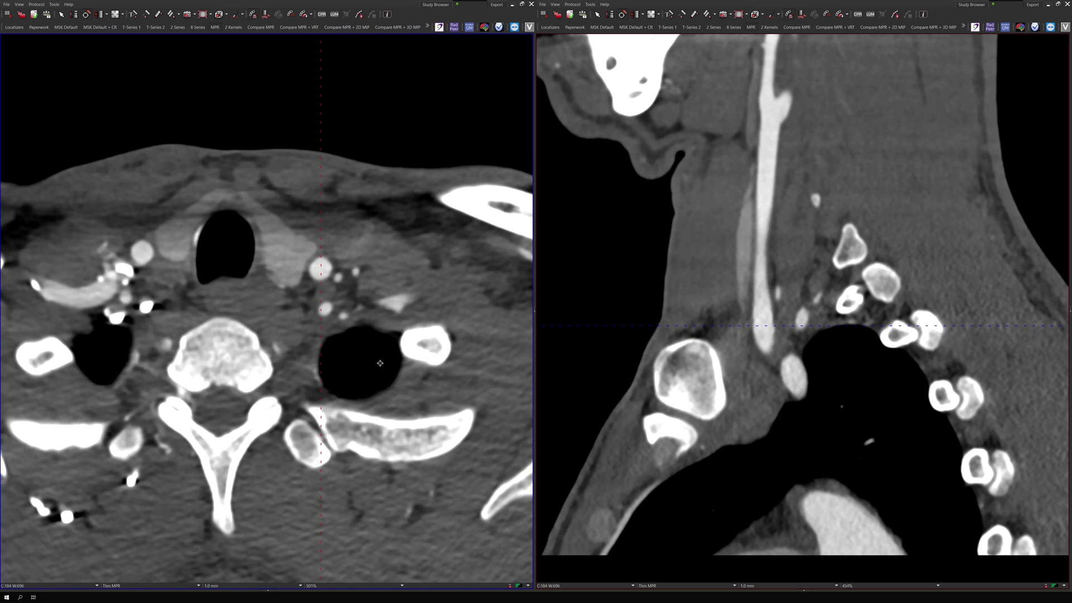
scroll(388, 358, down, 8)
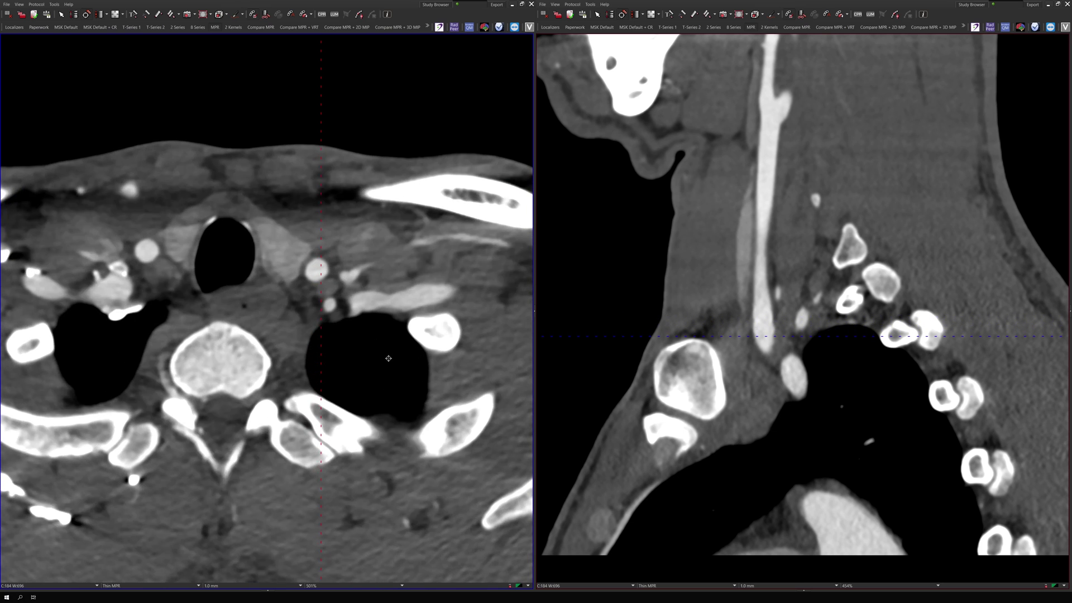
scroll(388, 358, down, 8)
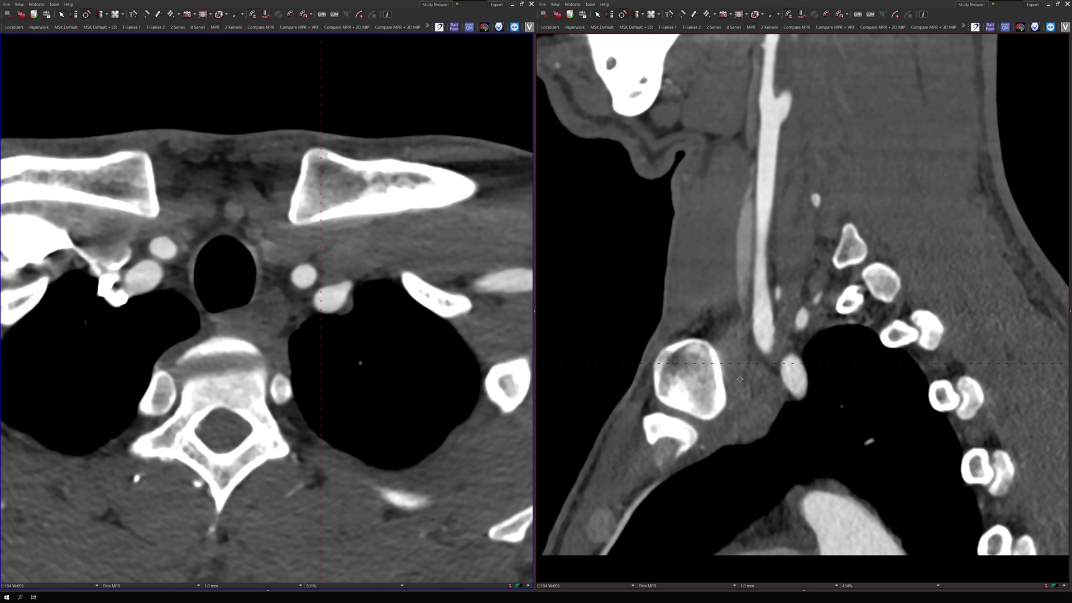
Examine the left subclavian artery on the sagittal slices around the origin of the vertebral artery.
scroll(811, 389, down, 5)
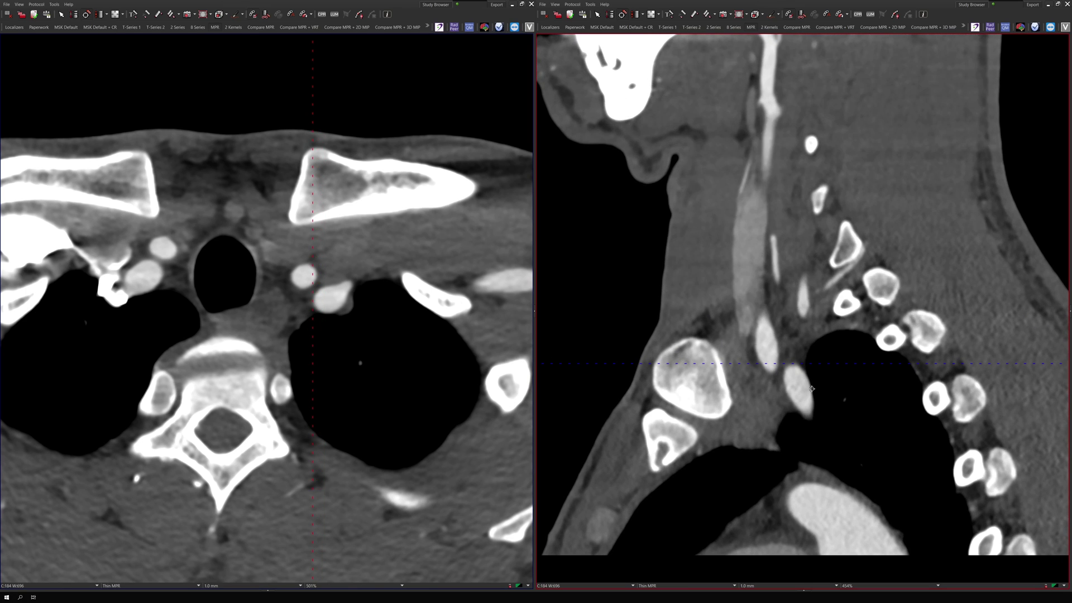
scroll(812, 389, up, 1)
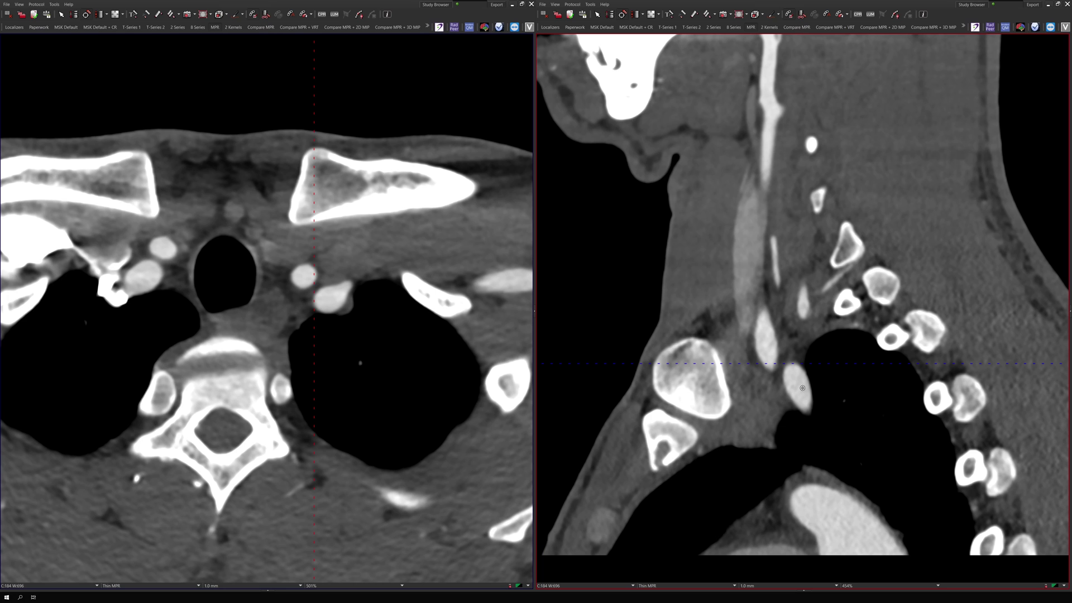
scroll(802, 388, down, 5)
scroll(802, 388, down, 4)
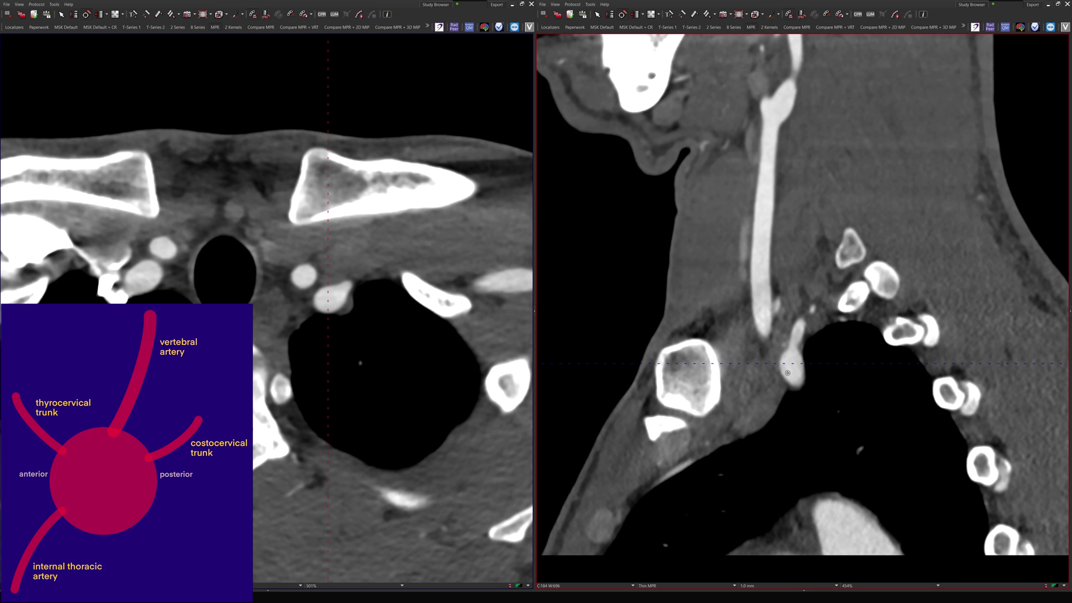
scroll(787, 373, down, 1)
scroll(792, 361, down, 1)
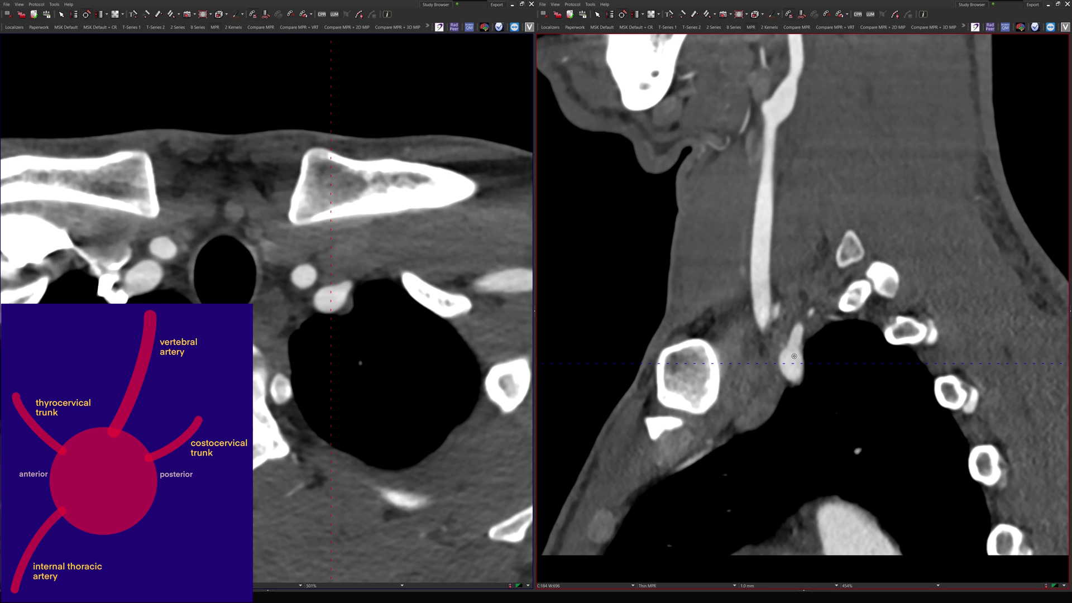
scroll(796, 351, up, 8)
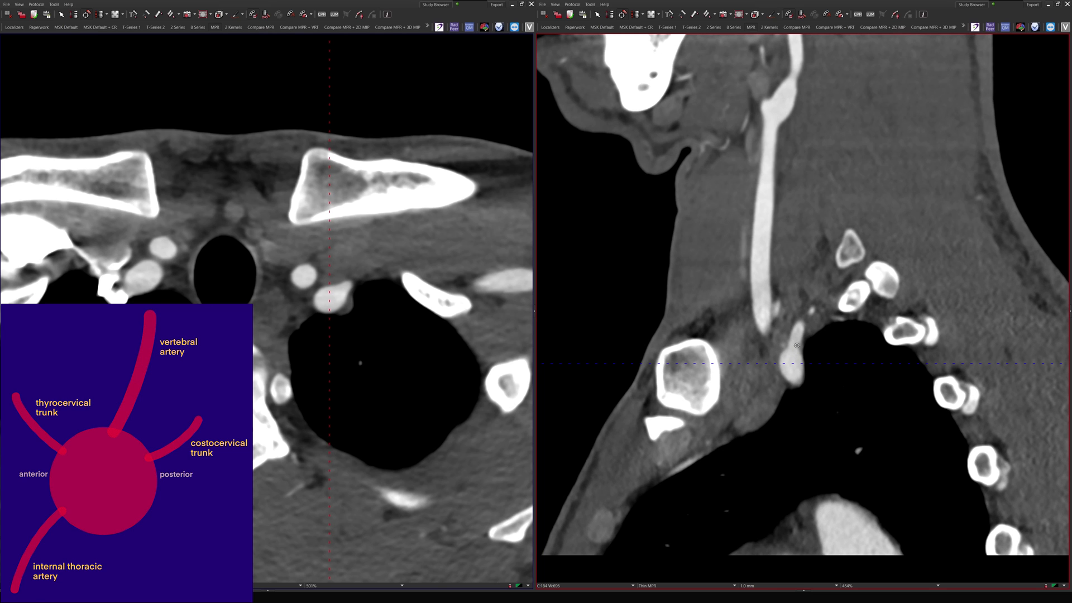
scroll(805, 320, down, 8)
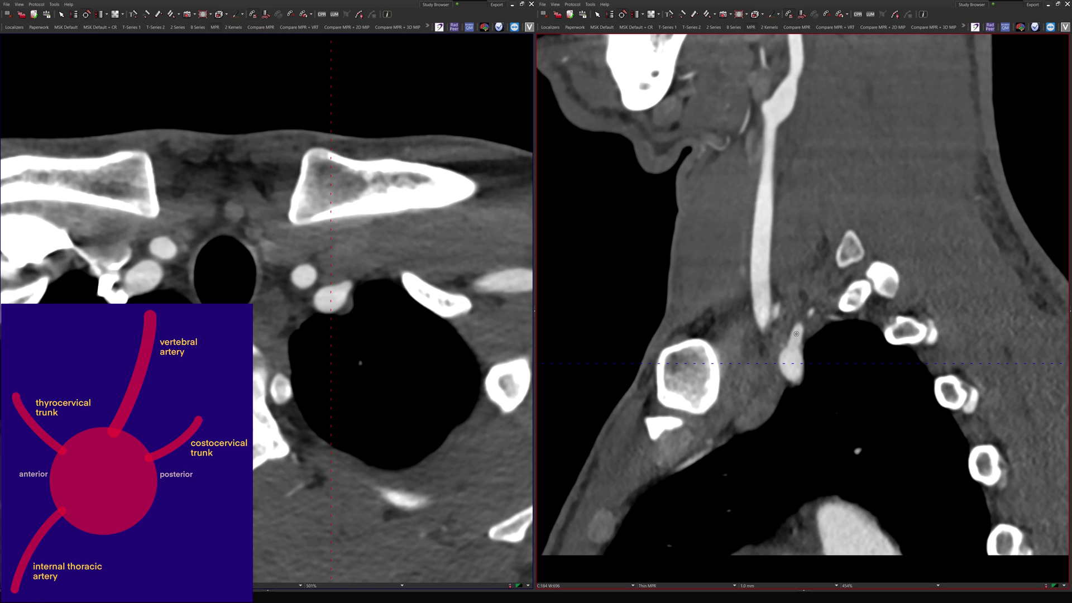
scroll(839, 363, down, 2)
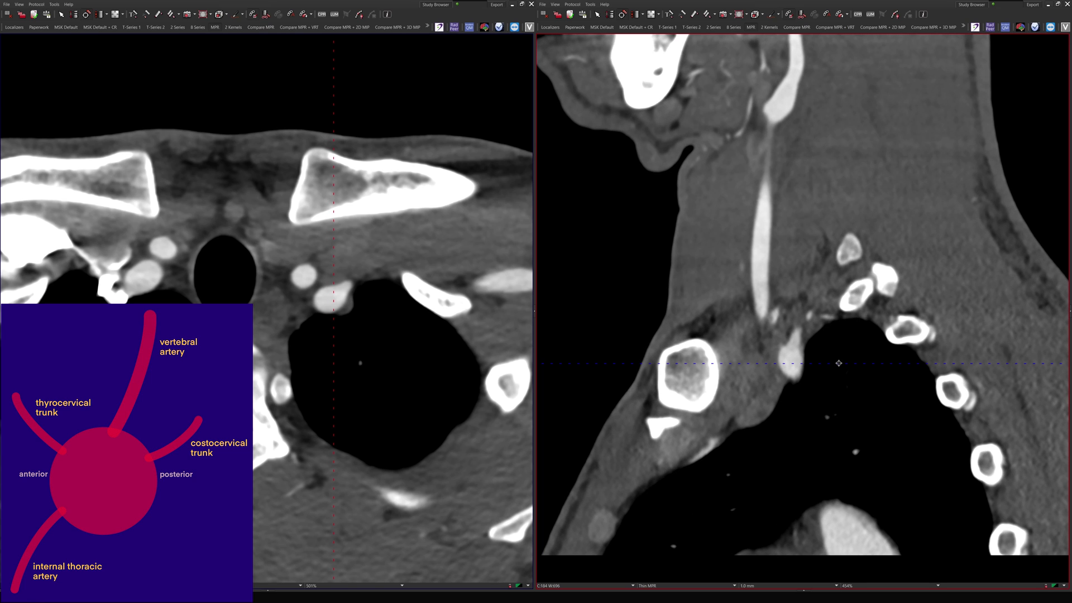
Examine the thyrocervical trunk, internal thoracic artery and costocervical trunk origins on the more lateral sagittal slices.
scroll(839, 364, down, 6)
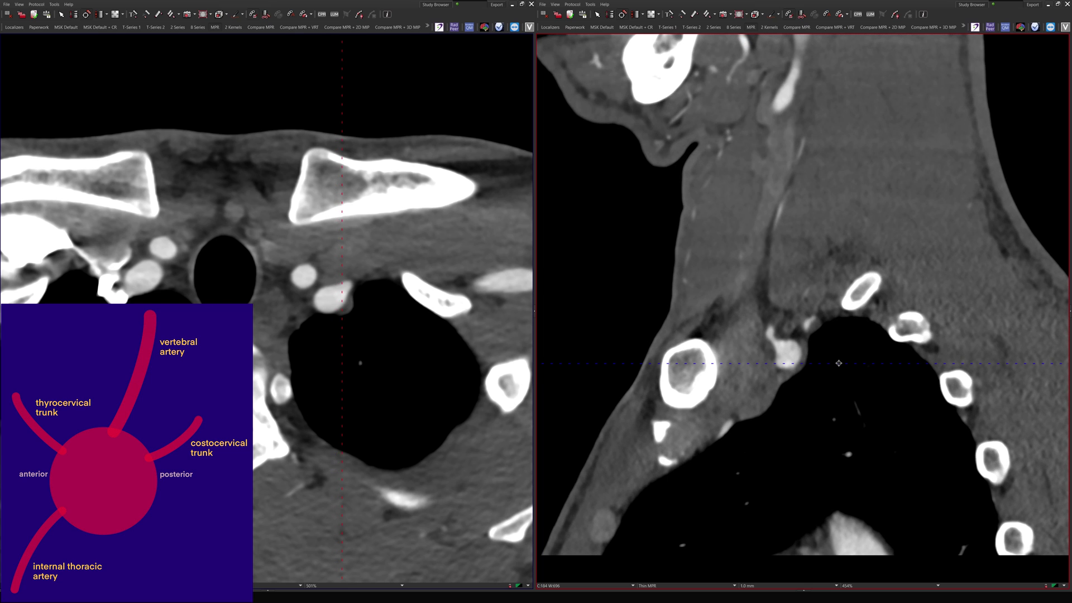
scroll(839, 363, down, 3)
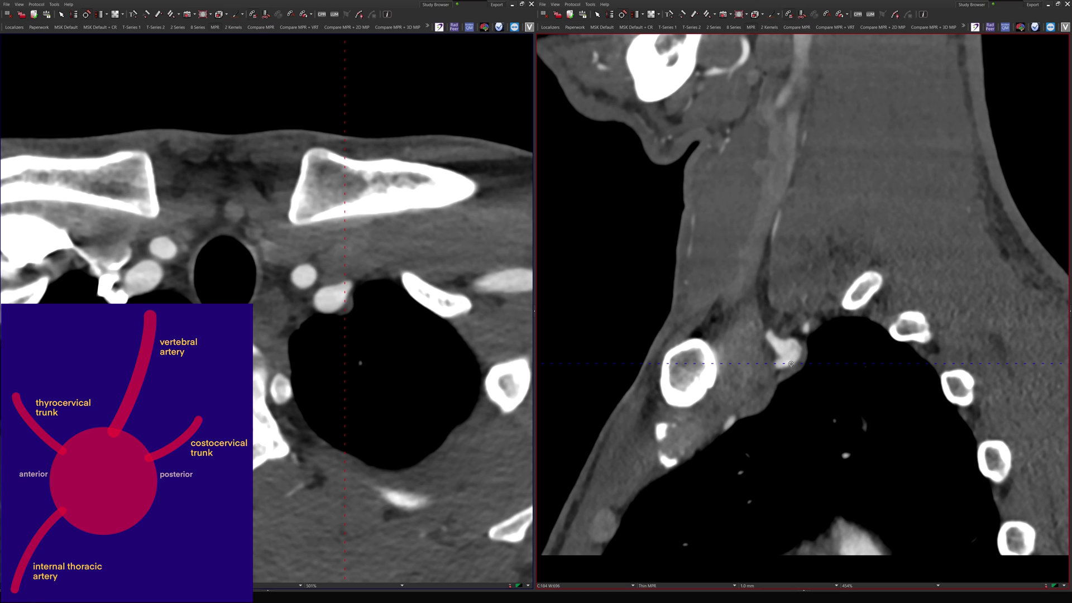
scroll(790, 362, down, 2)
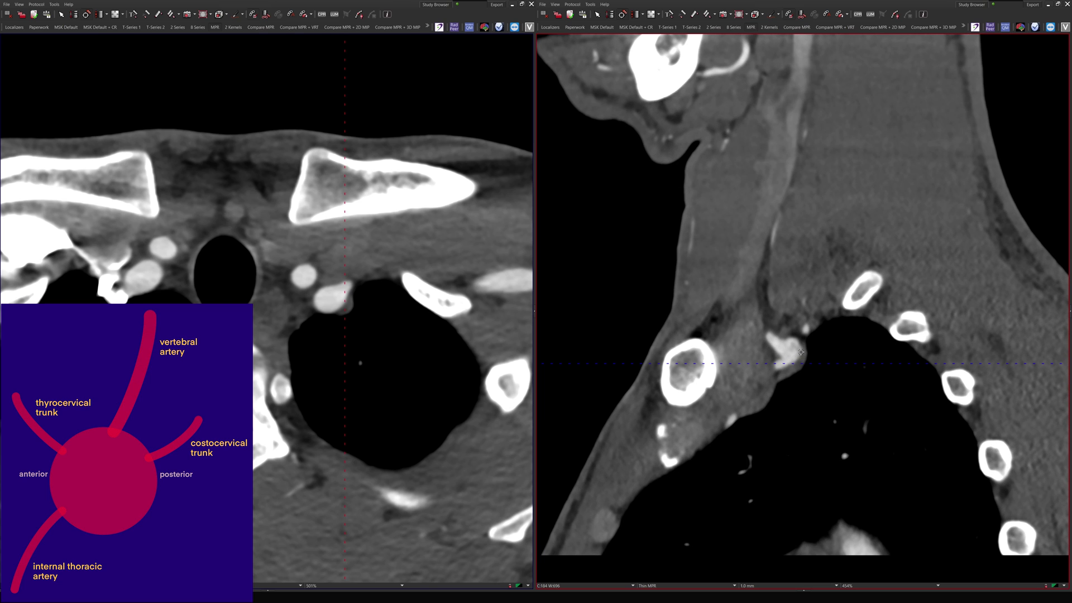
scroll(800, 352, down, 6)
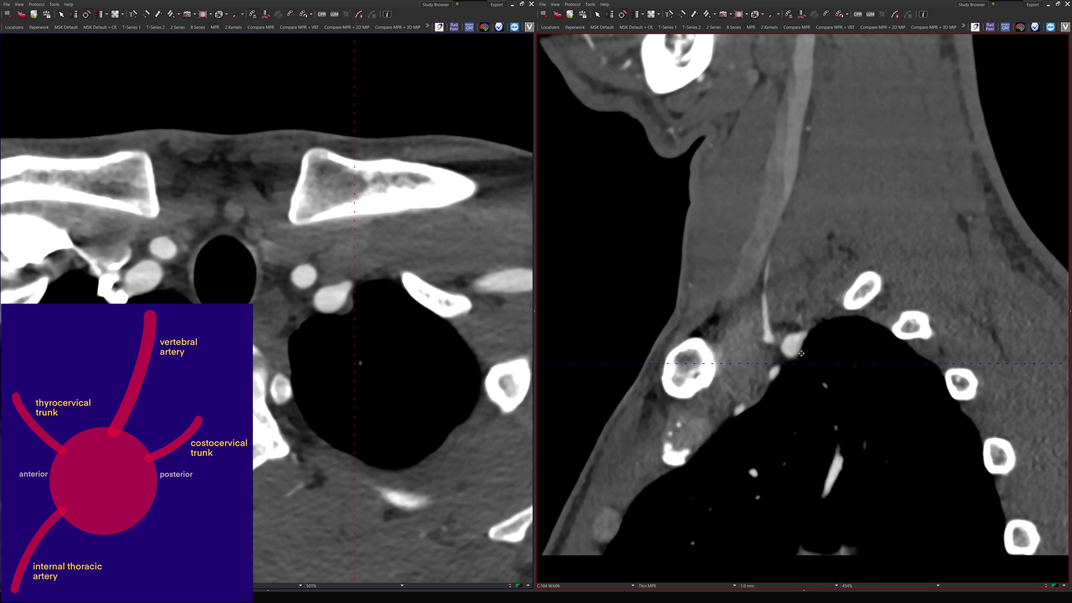
scroll(801, 353, up, 2)
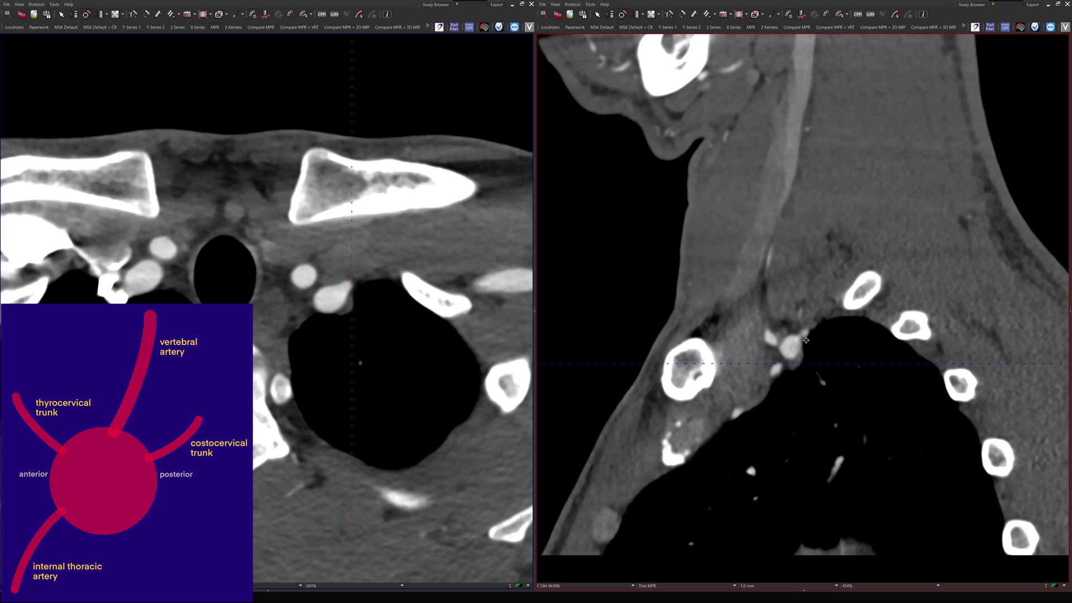
scroll(807, 338, down, 3)
scroll(810, 346, up, 2)
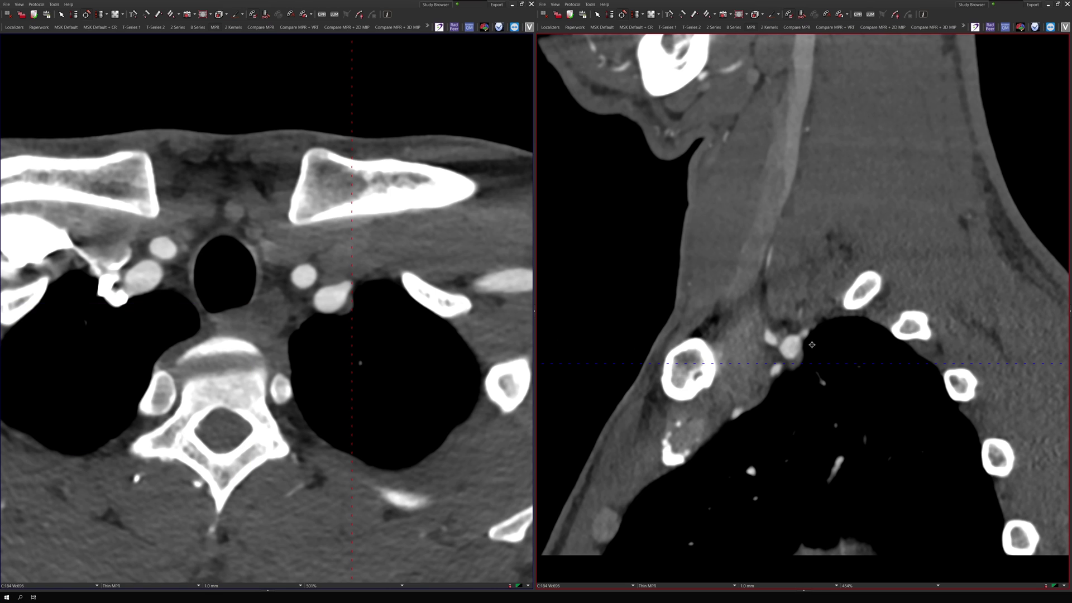
Follow the left vertebral artery on the axial slices up into the cervical transverse foramina and back down to the subclavian artery.
scroll(363, 330, up, 10)
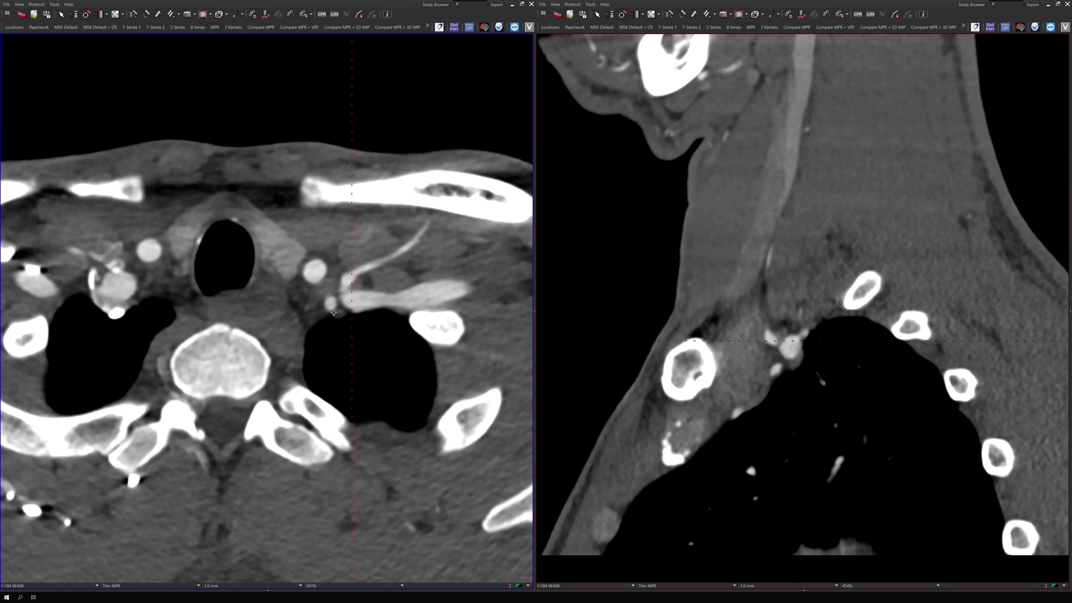
scroll(329, 310, up, 20)
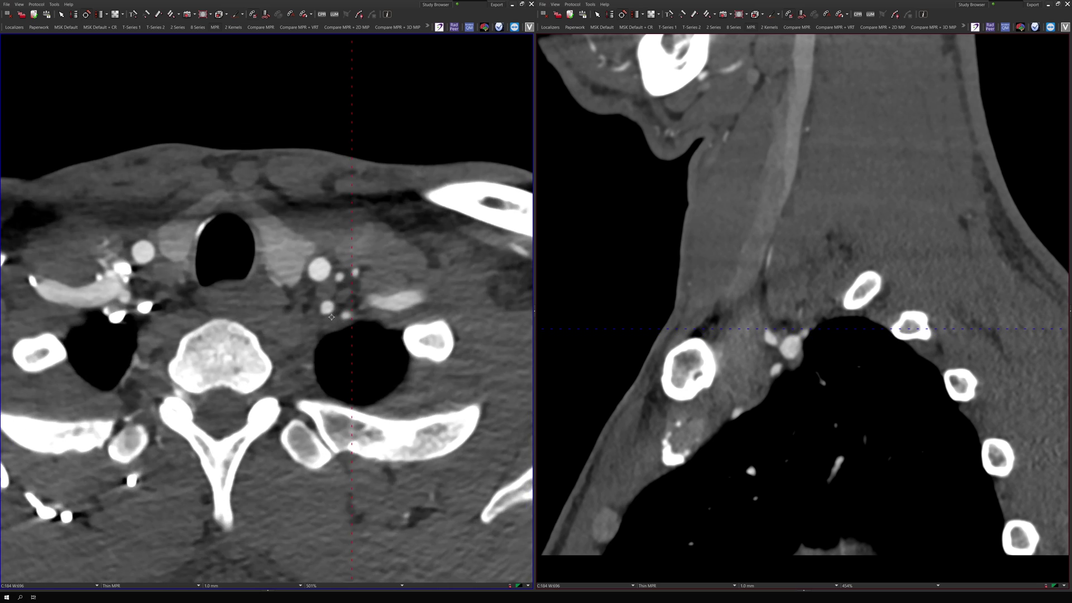
scroll(301, 328, up, 20)
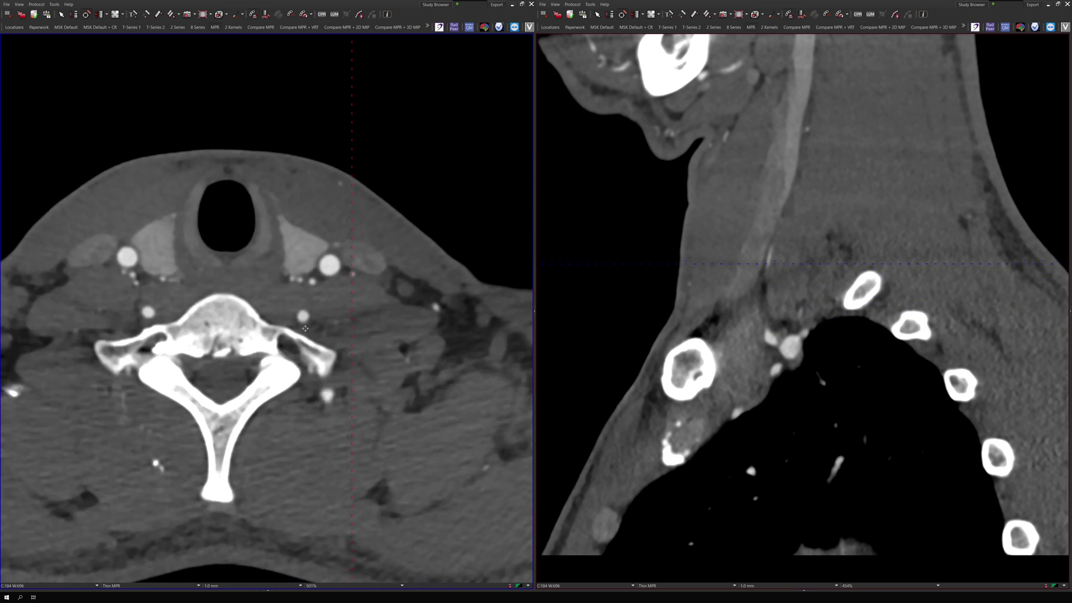
scroll(283, 327, up, 15)
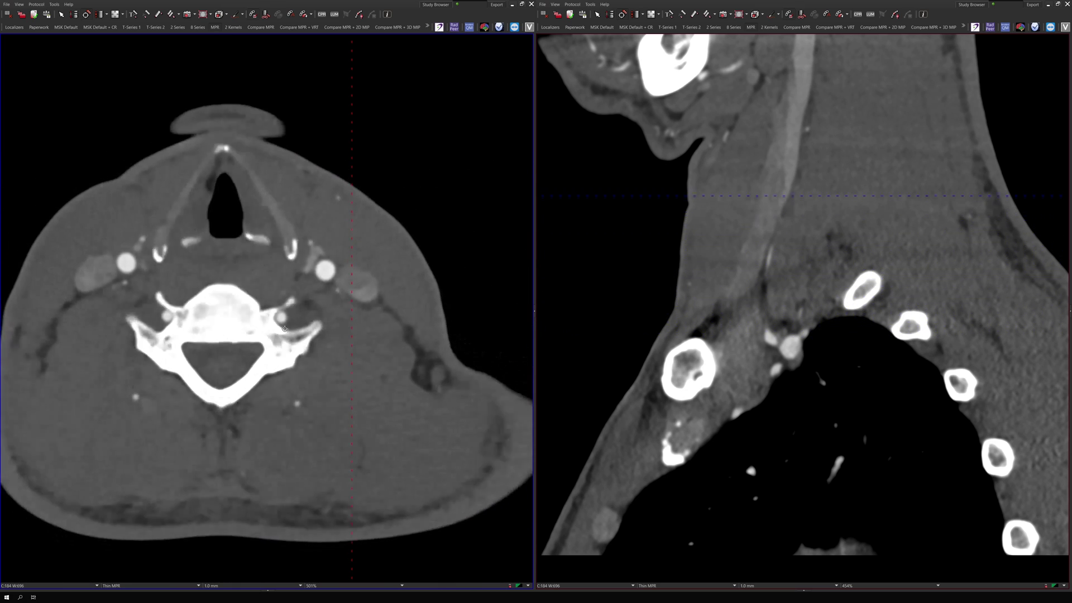
scroll(282, 325, down, 15)
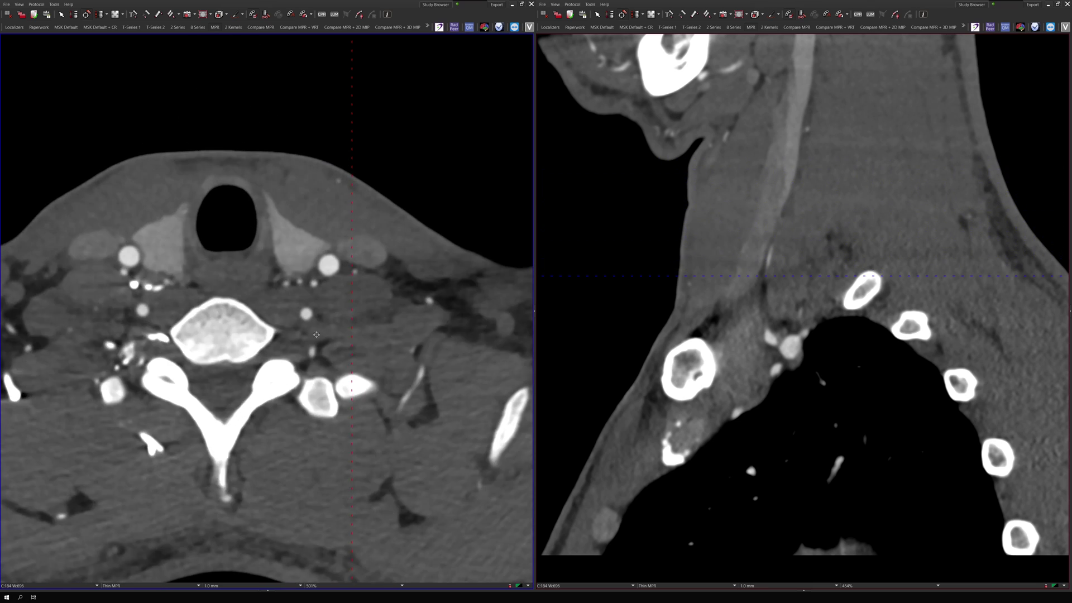
scroll(317, 335, down, 20)
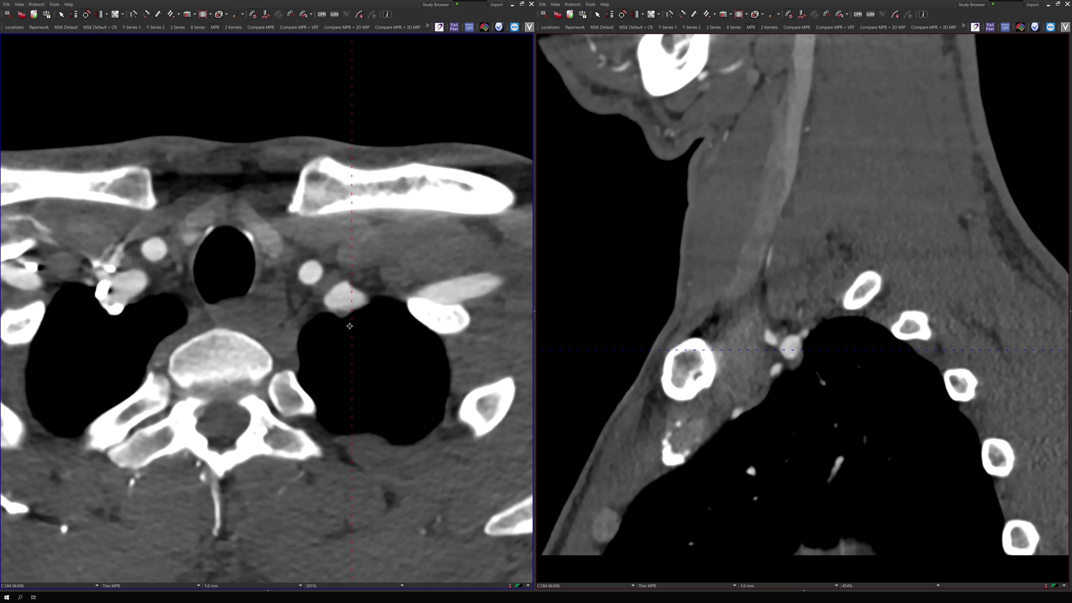
Follow the left thyrocervical trunk and its ascending branch on the axial slices from the subclavian artery to the thyroid level.
scroll(350, 326, up, 4)
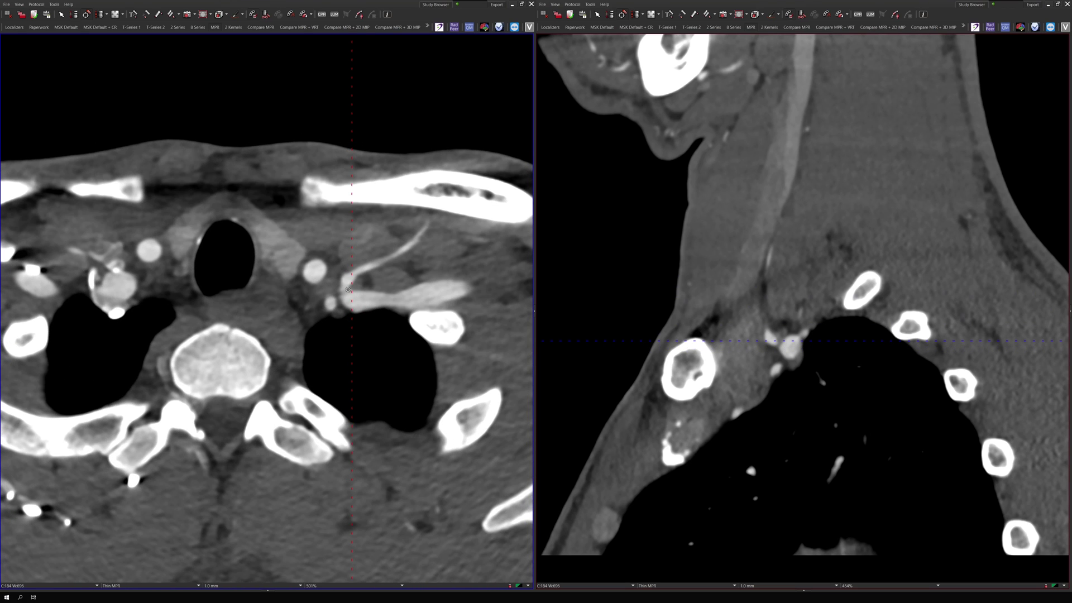
scroll(347, 291, up, 8)
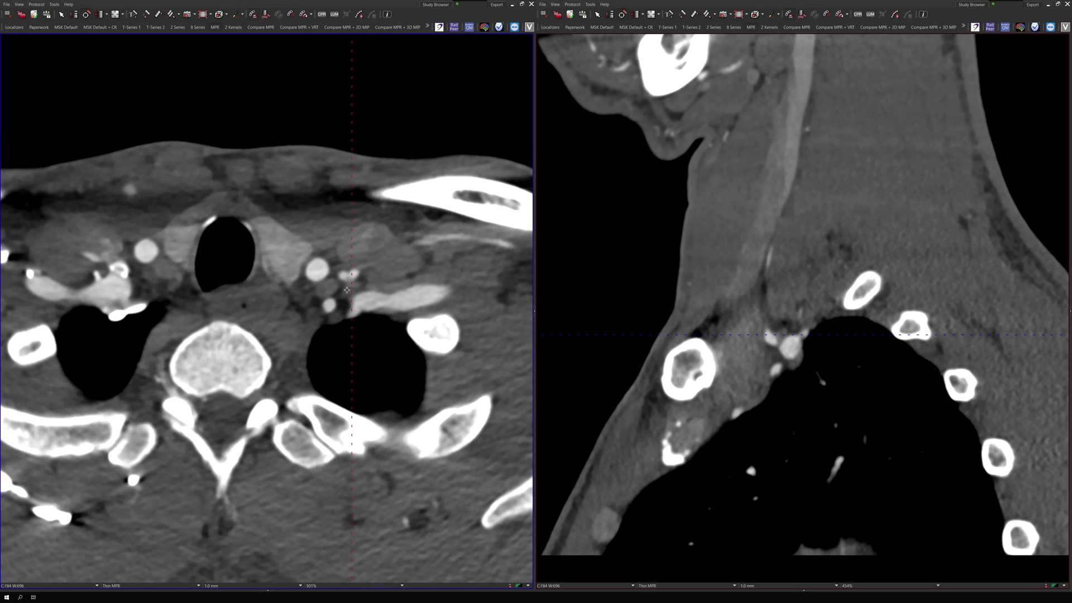
scroll(338, 291, up, 16)
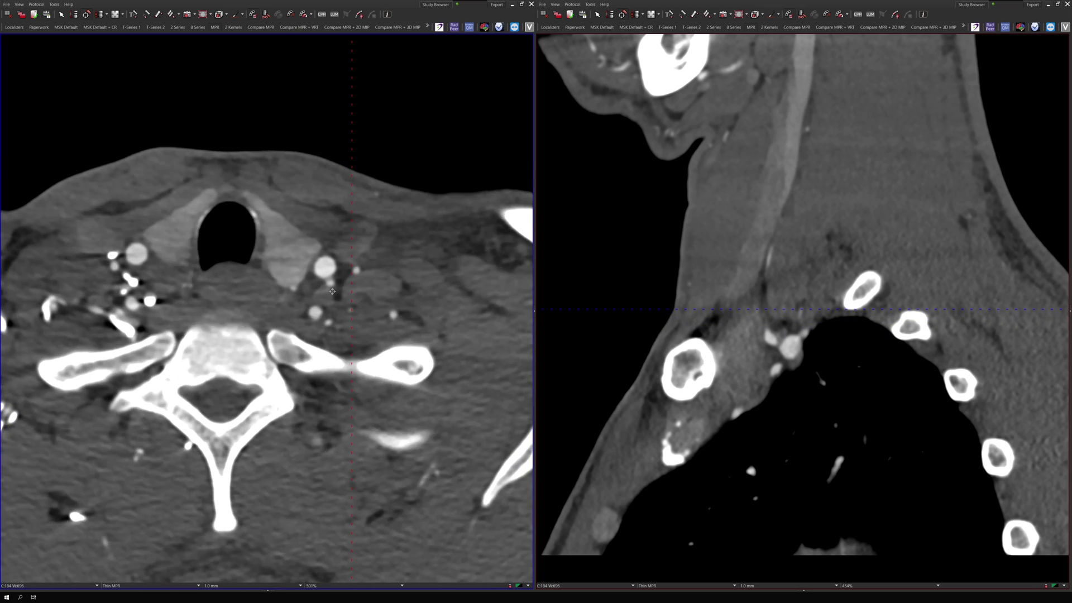
scroll(328, 291, up, 6)
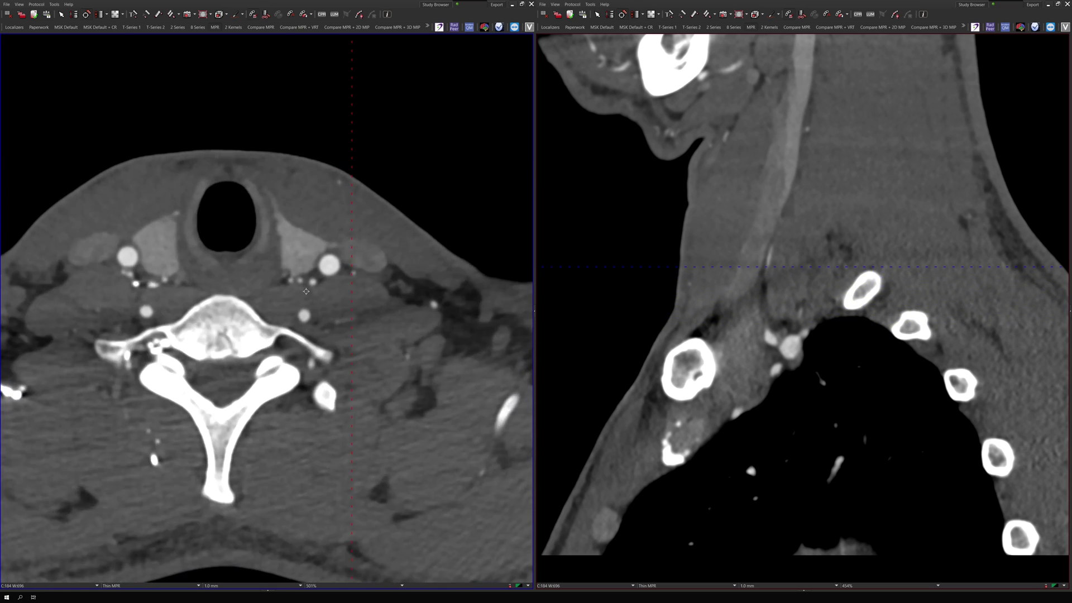
scroll(310, 288, down, 11)
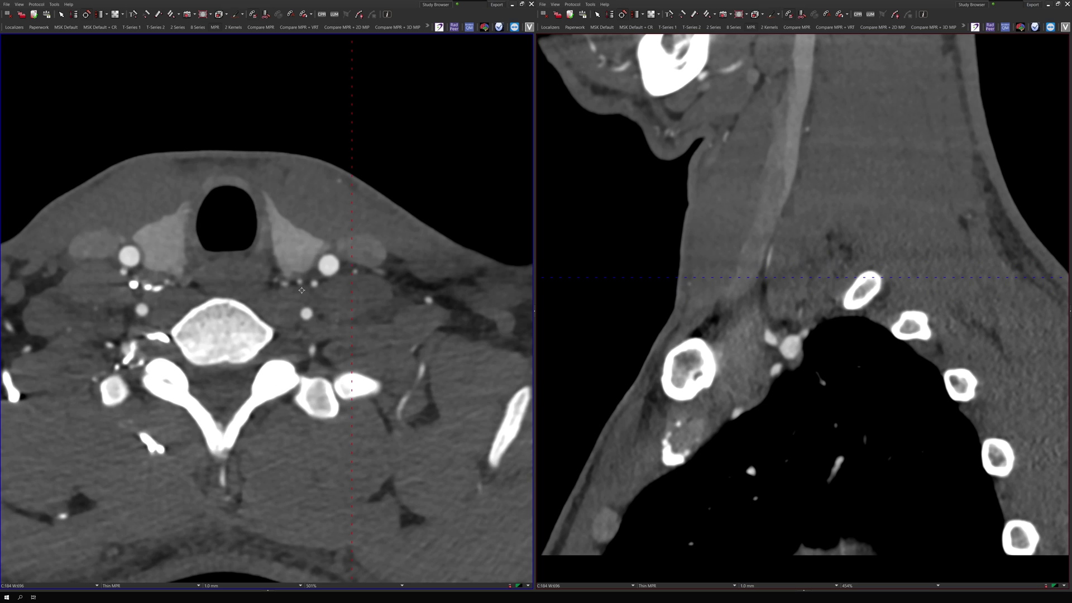
scroll(301, 291, up, 20)
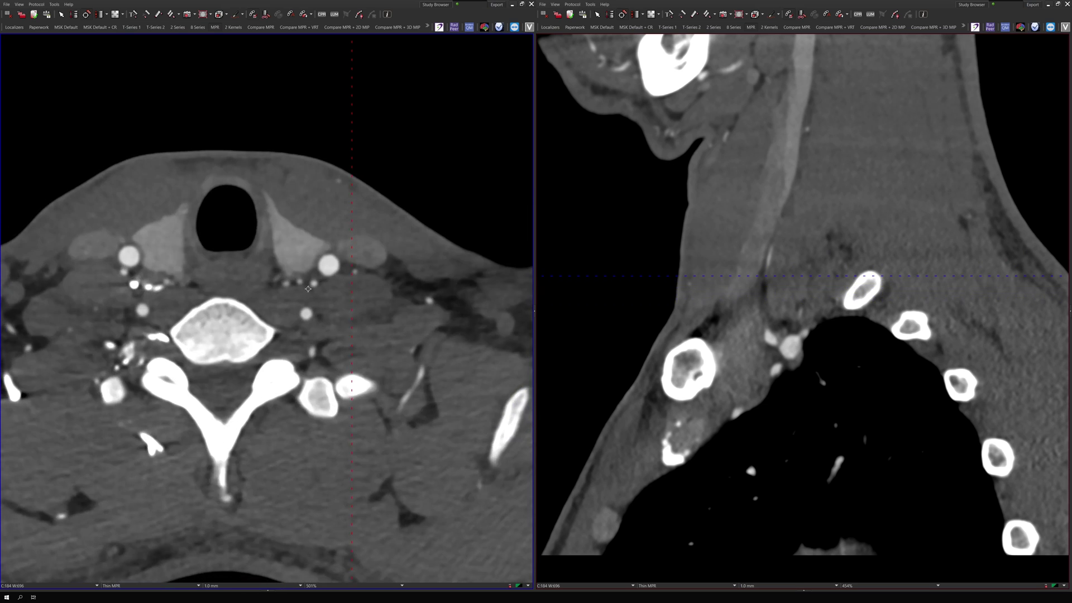
Replace the sagittal view with an enlarged coronal view beside the axial images.
scroll(318, 288, down, 20)
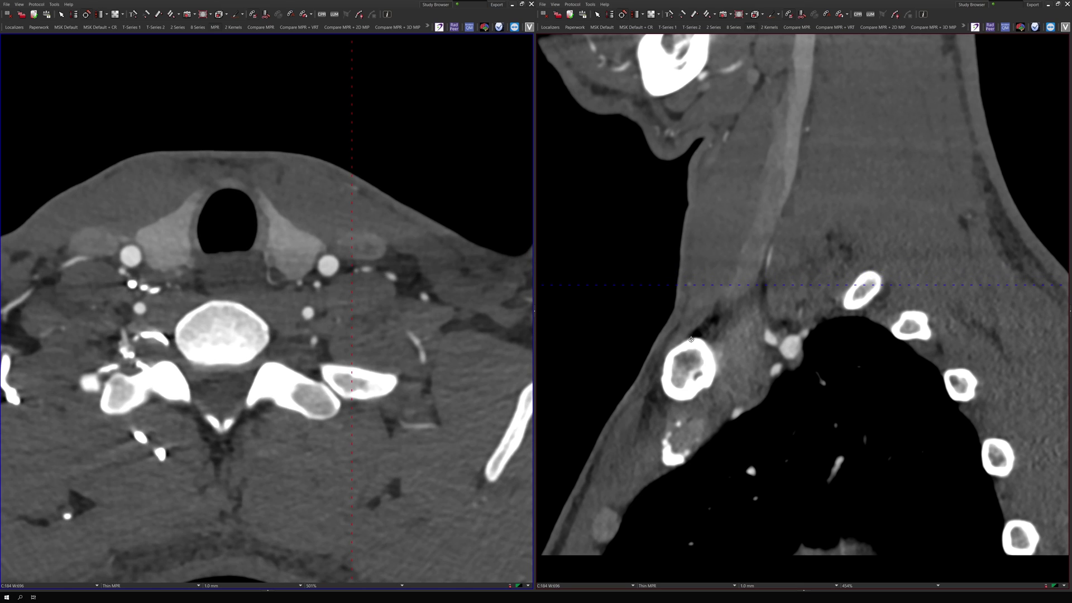
right_click(720, 343)
click(734, 368)
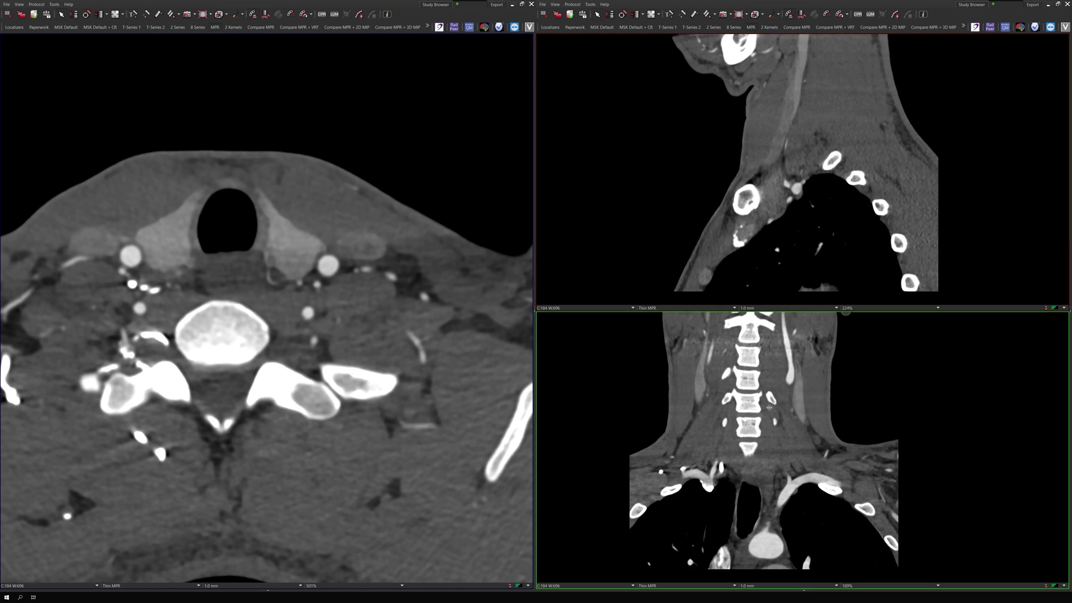
double_click(735, 368)
scroll(815, 391, down, 3)
scroll(842, 437, up, 3)
scroll(841, 437, up, 4)
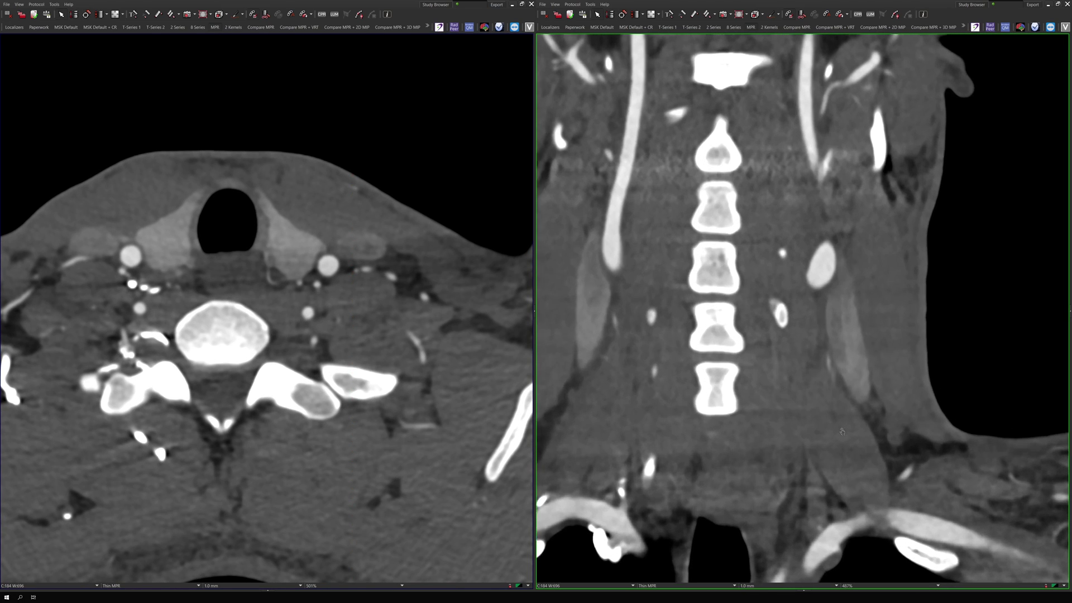
Follow the left thyrocervical trunk and its looping inferior thyroid branch on the coronal slices between the subclavian artery and the thyroid.
scroll(864, 365, down, 10)
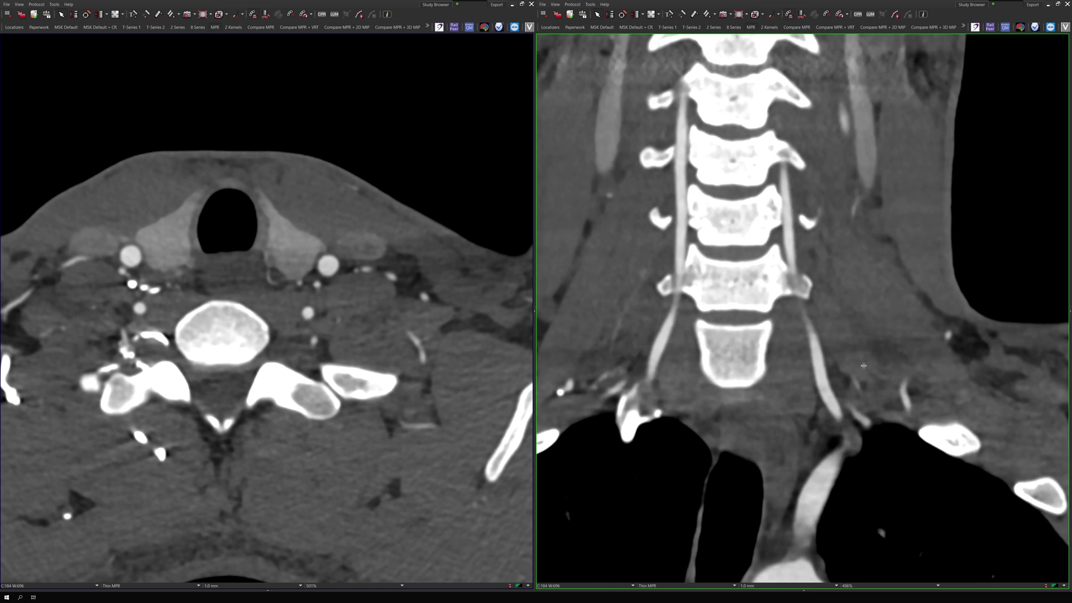
scroll(864, 366, down, 5)
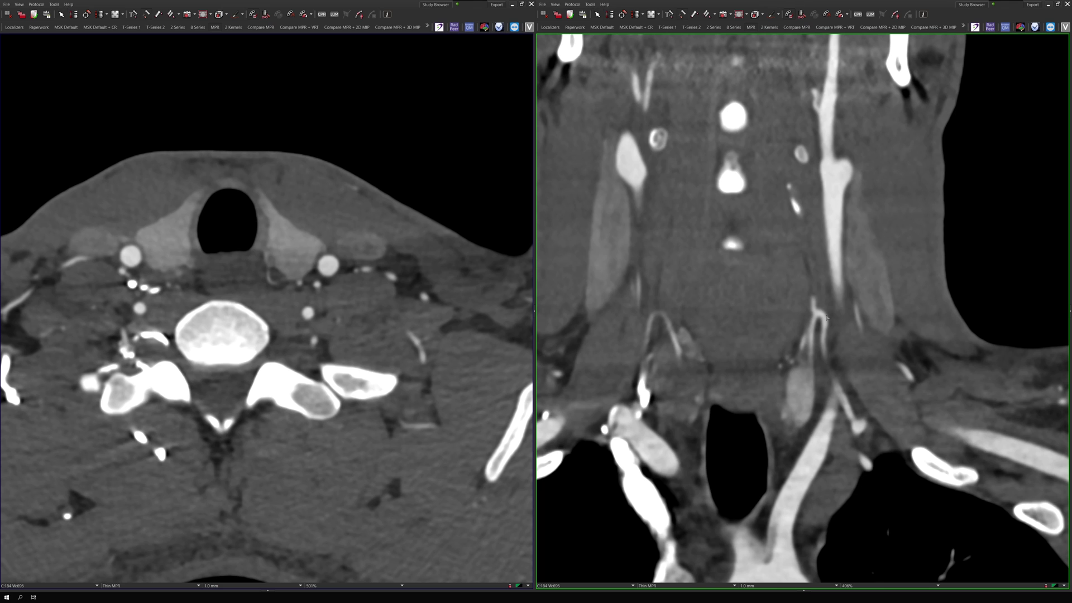
scroll(829, 341, up, 8)
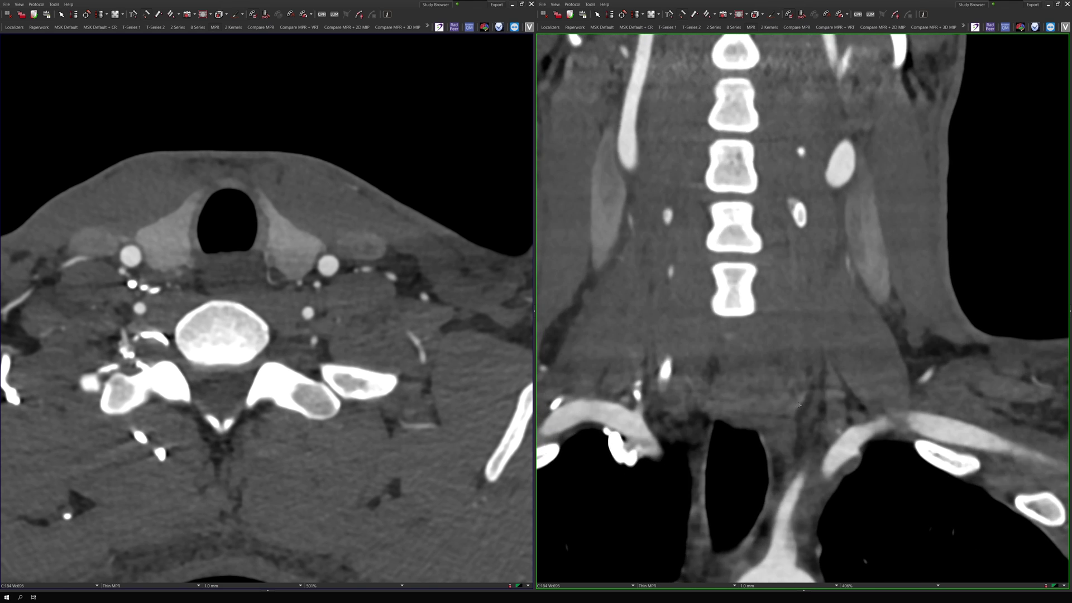
scroll(799, 405, down, 8)
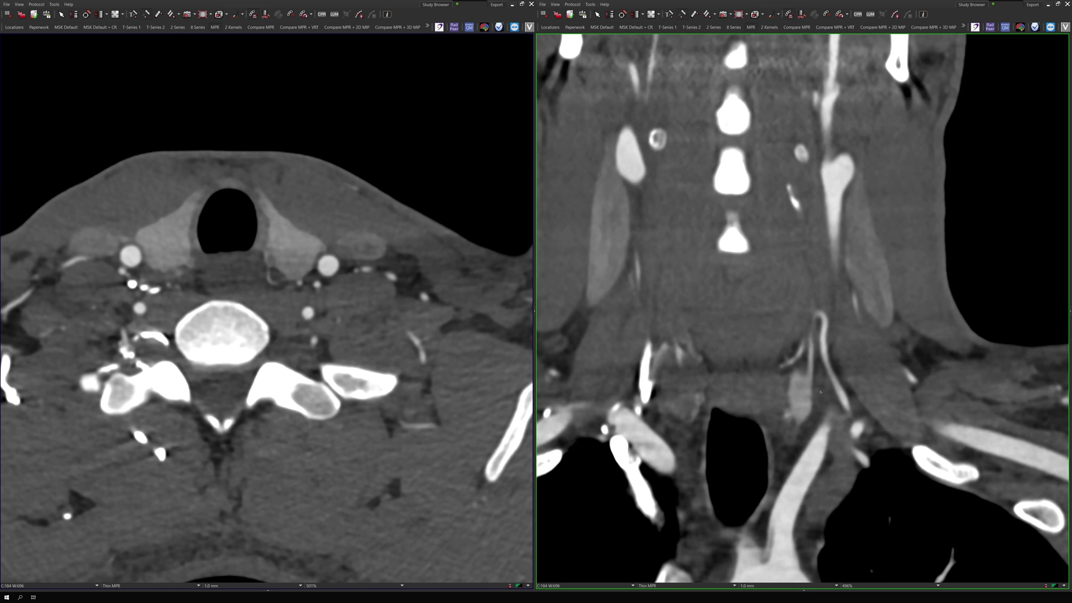
scroll(821, 392, down, 8)
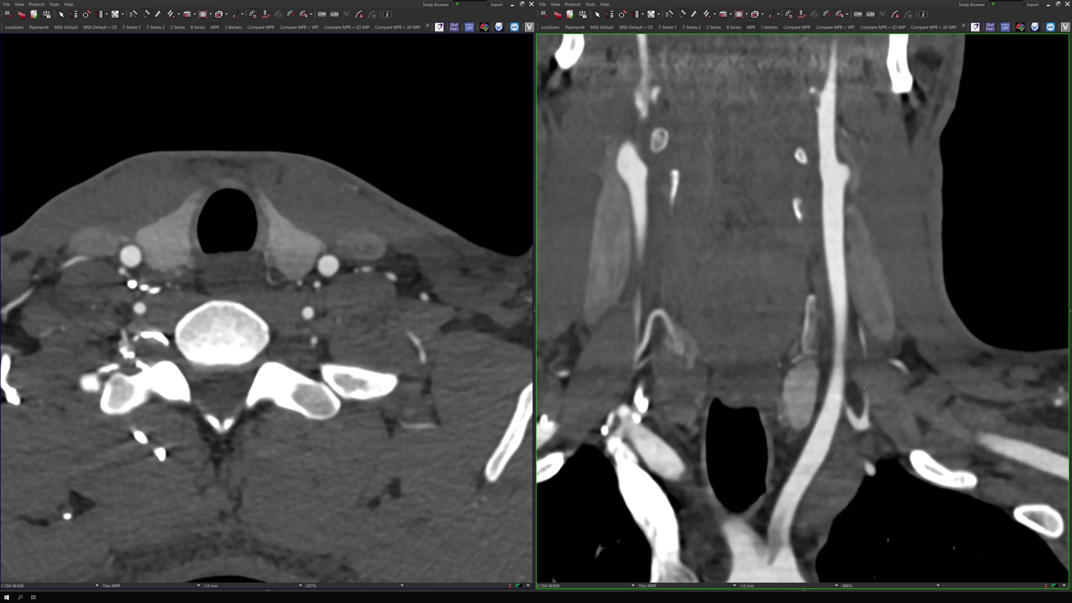
scroll(864, 380, up, 5)
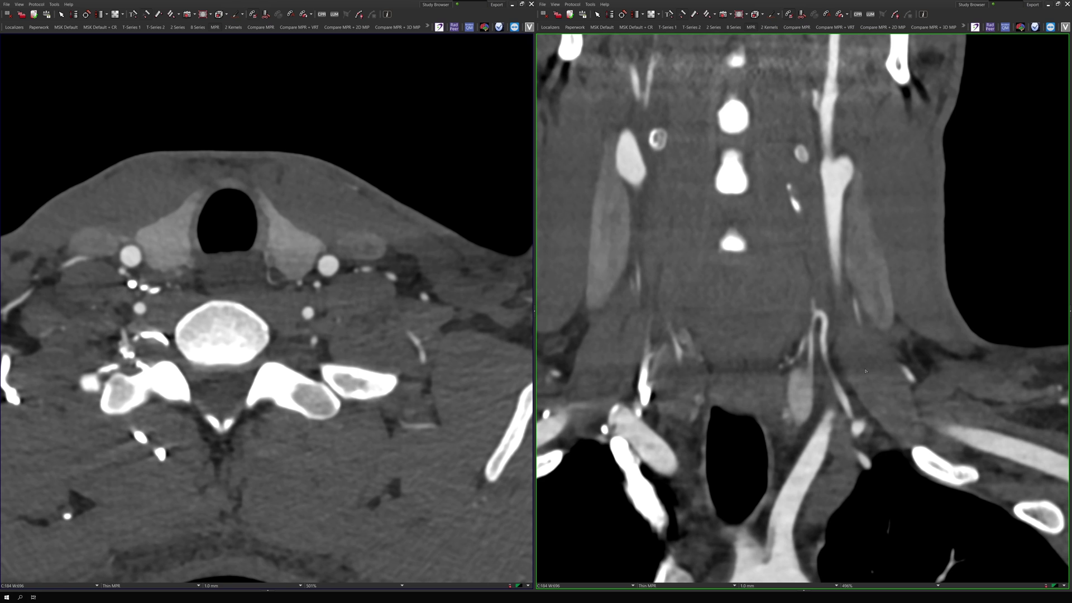
scroll(864, 352, down, 6)
scroll(858, 340, up, 6)
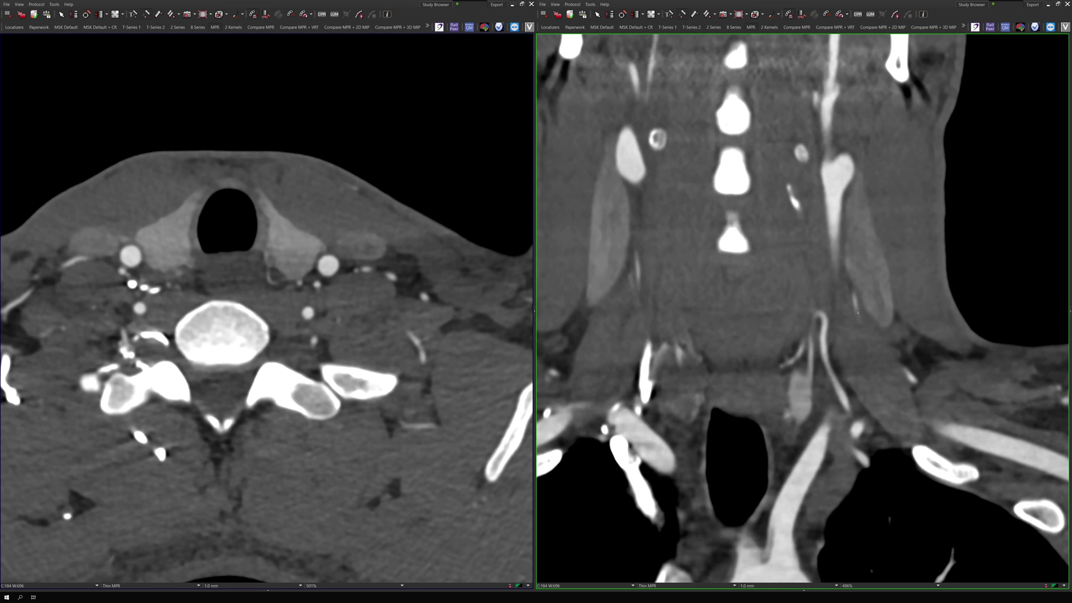
scroll(855, 304, up, 8)
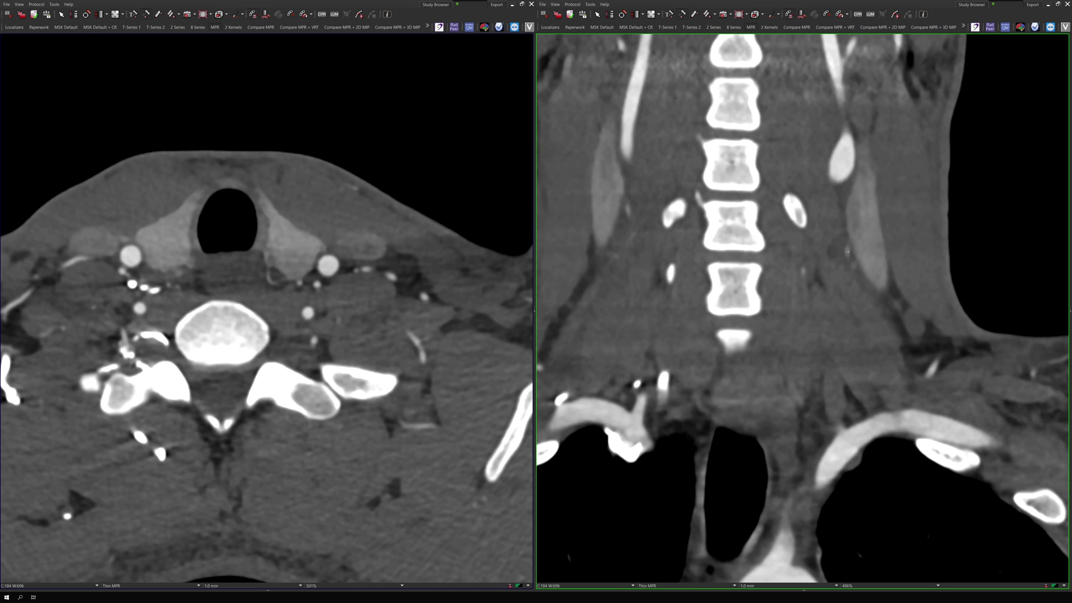
Localize the small ascending vessel beside the left jugular vein from the coronal slice and trace it on the axial neck slices.
right_click(848, 250)
click(863, 256)
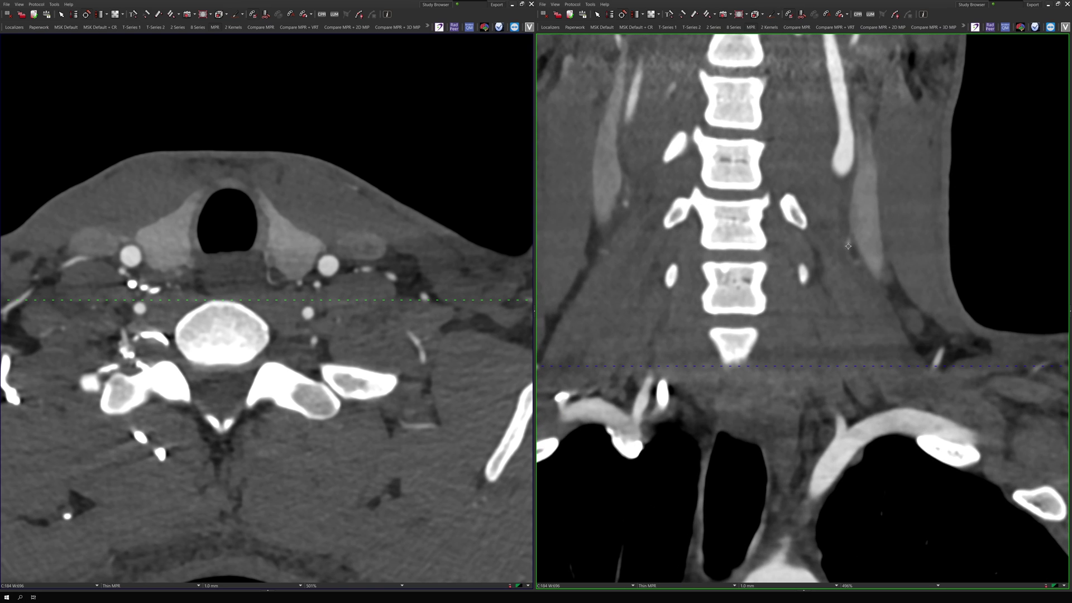
click(848, 246)
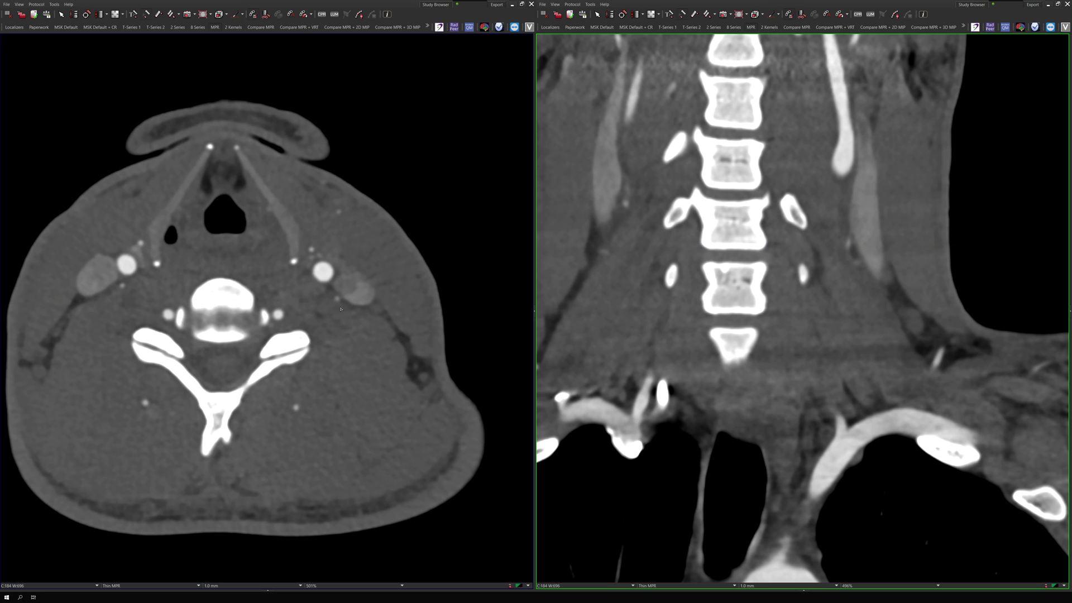
scroll(342, 312, down, 8)
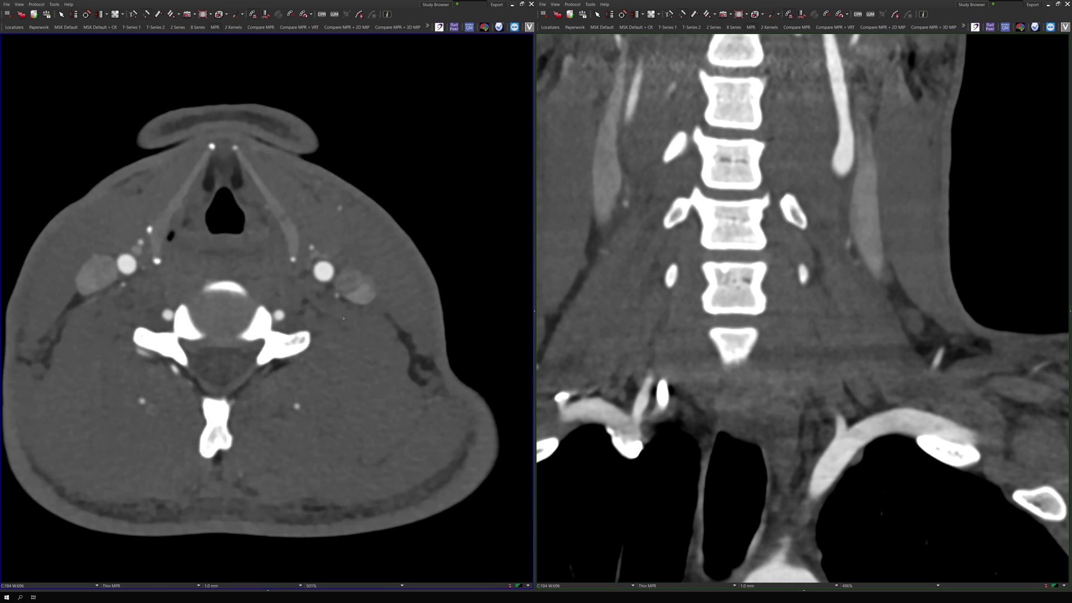
scroll(343, 318, down, 10)
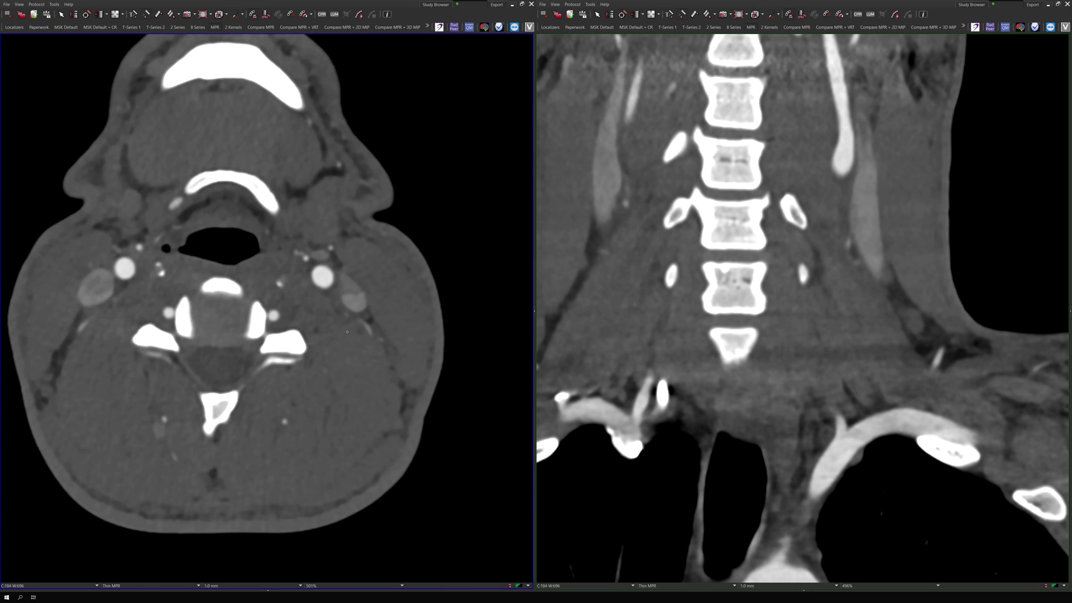
scroll(346, 331, up, 10)
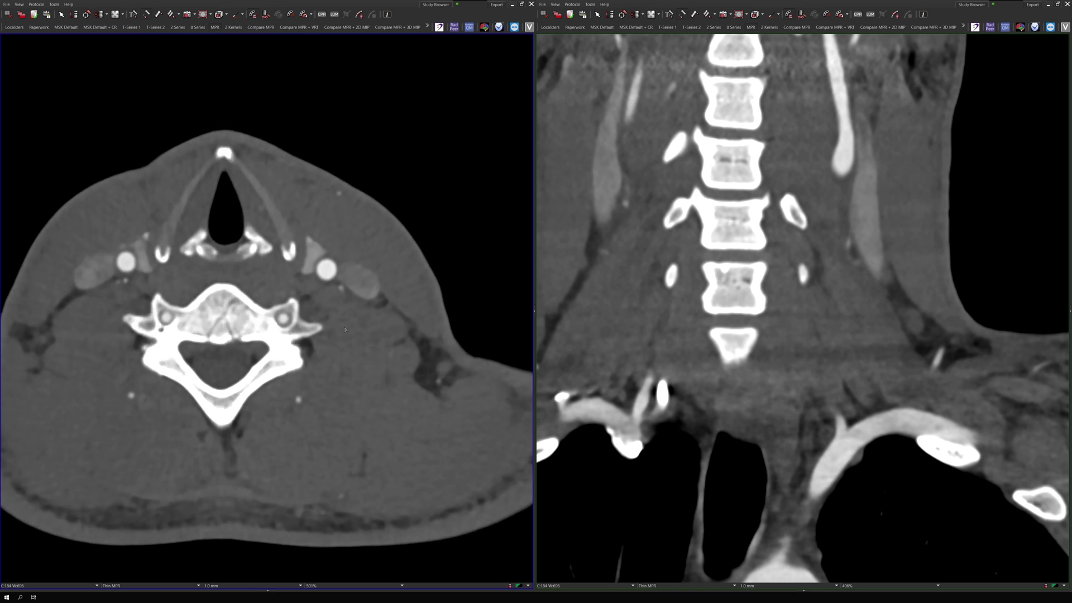
scroll(345, 329, up, 10)
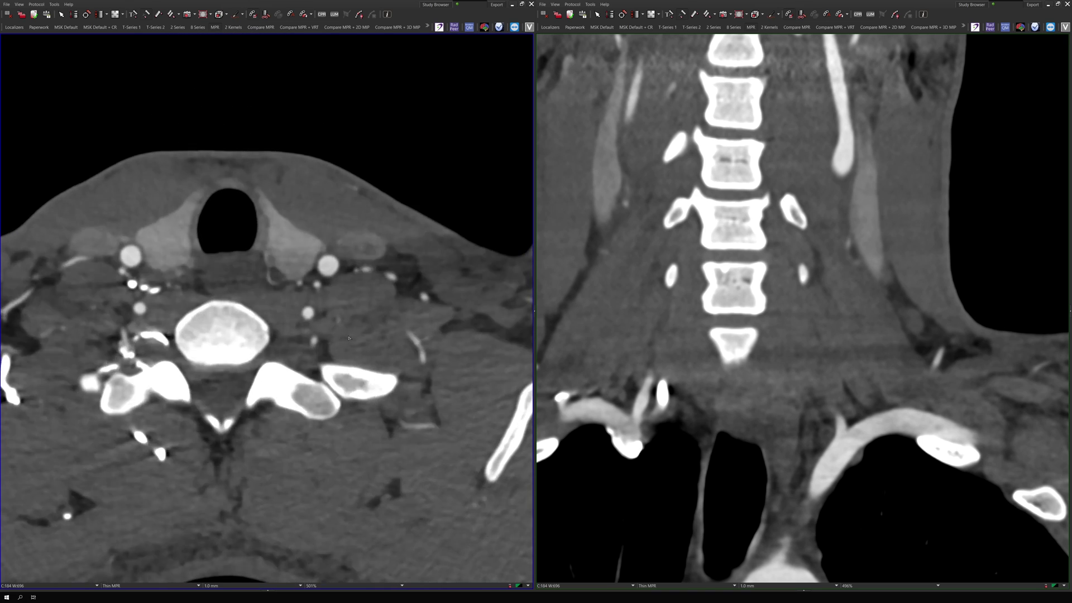
Examine the left subclavian artery and the posteriorly directed costocervical branch on the axial slices around the lung apex.
scroll(349, 338, up, 10)
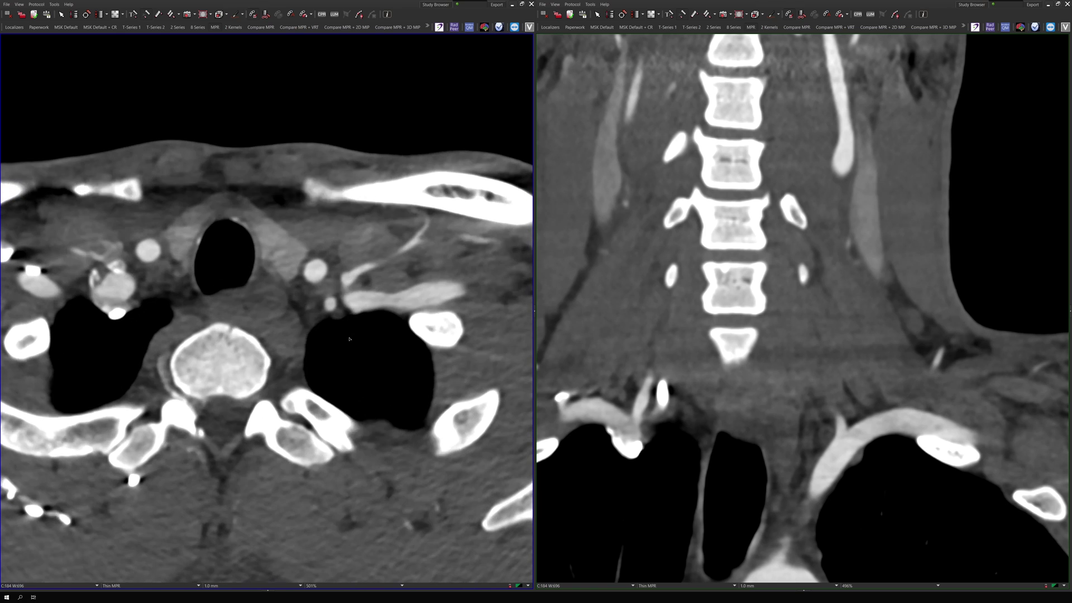
scroll(349, 338, down, 8)
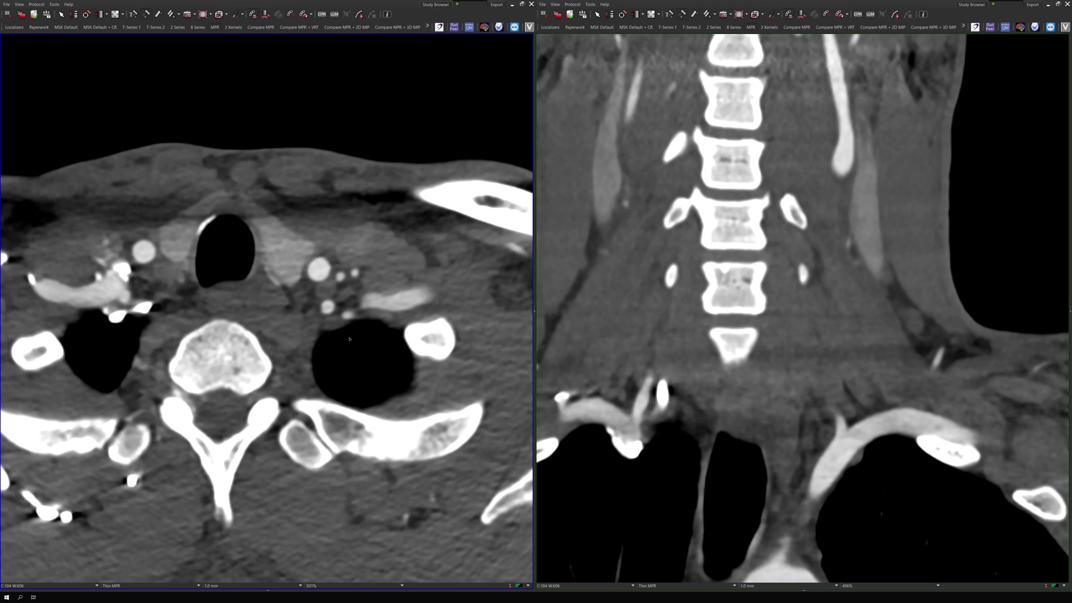
scroll(349, 338, up, 5)
scroll(349, 339, down, 15)
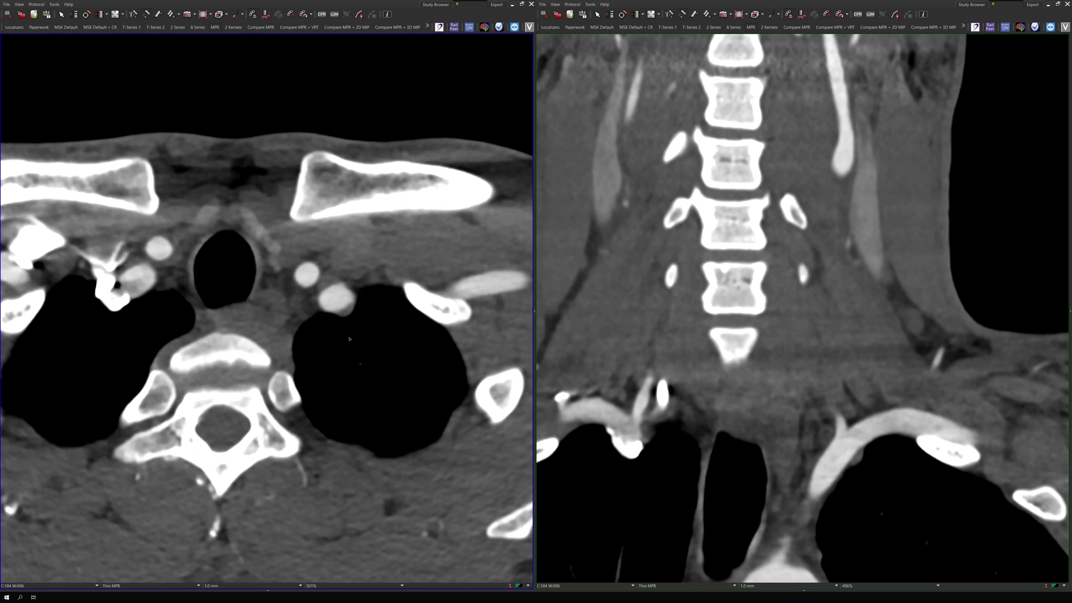
scroll(349, 339, up, 15)
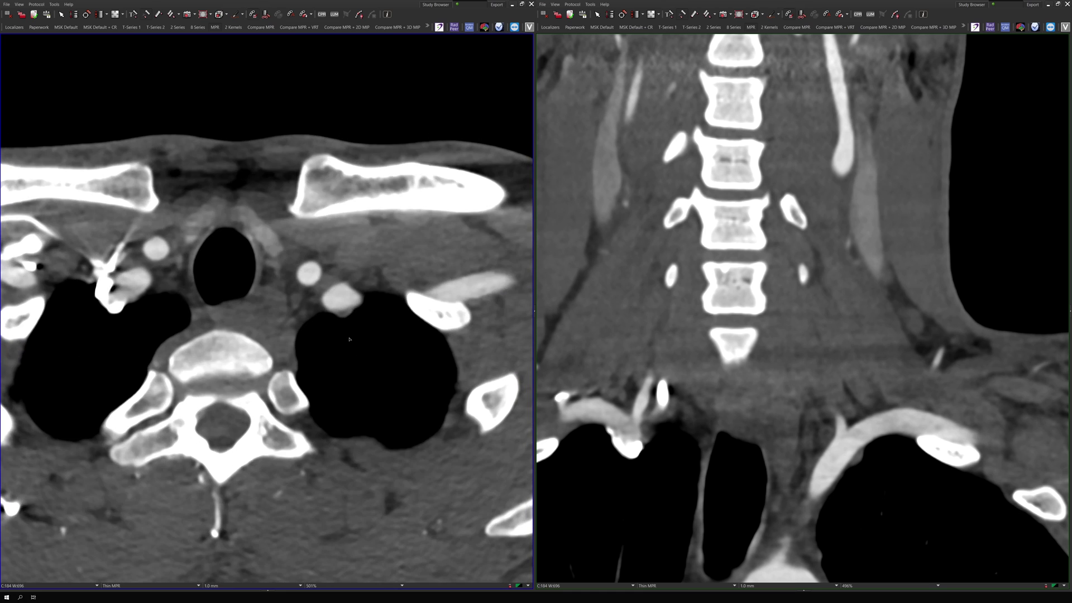
scroll(352, 338, up, 8)
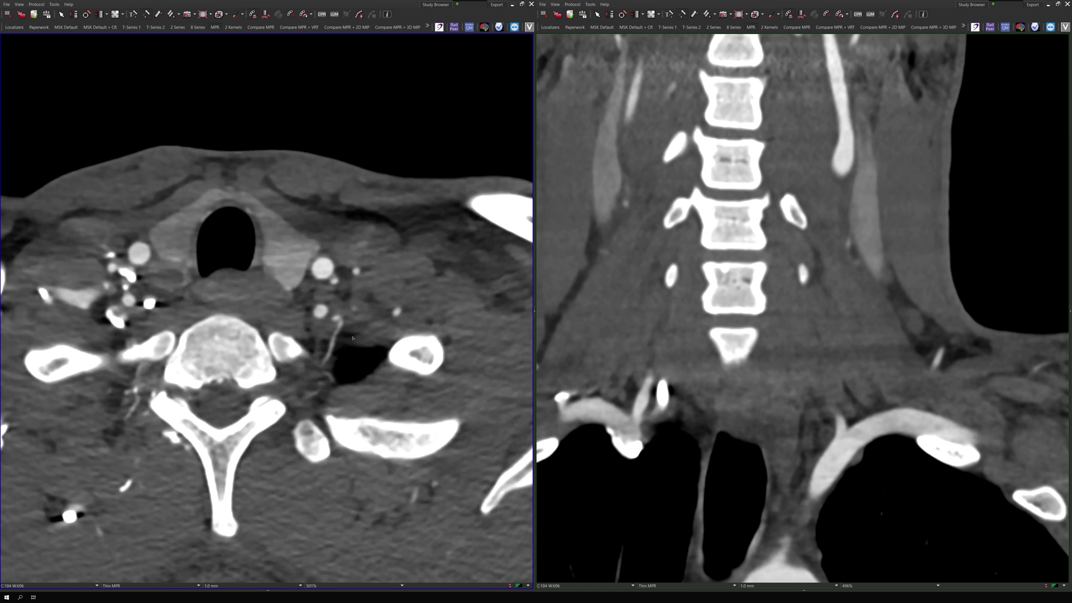
scroll(352, 338, down, 4)
Follow the lateral branches of the left thyrocervical trunk on the coronal slices from the subclavian artery forward toward the clavicle.
scroll(821, 402, down, 5)
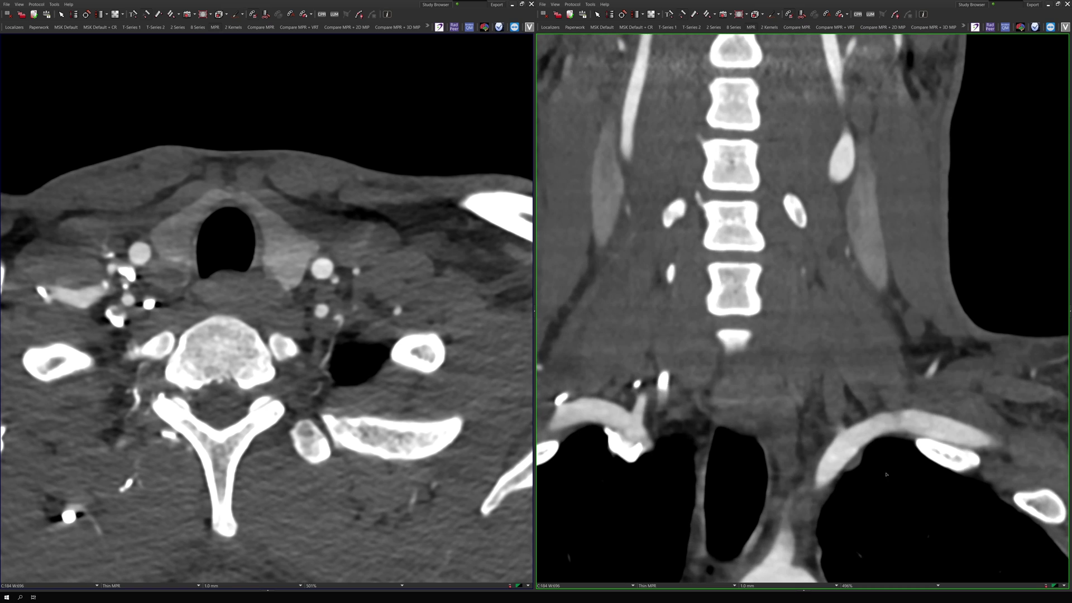
scroll(849, 441, down, 4)
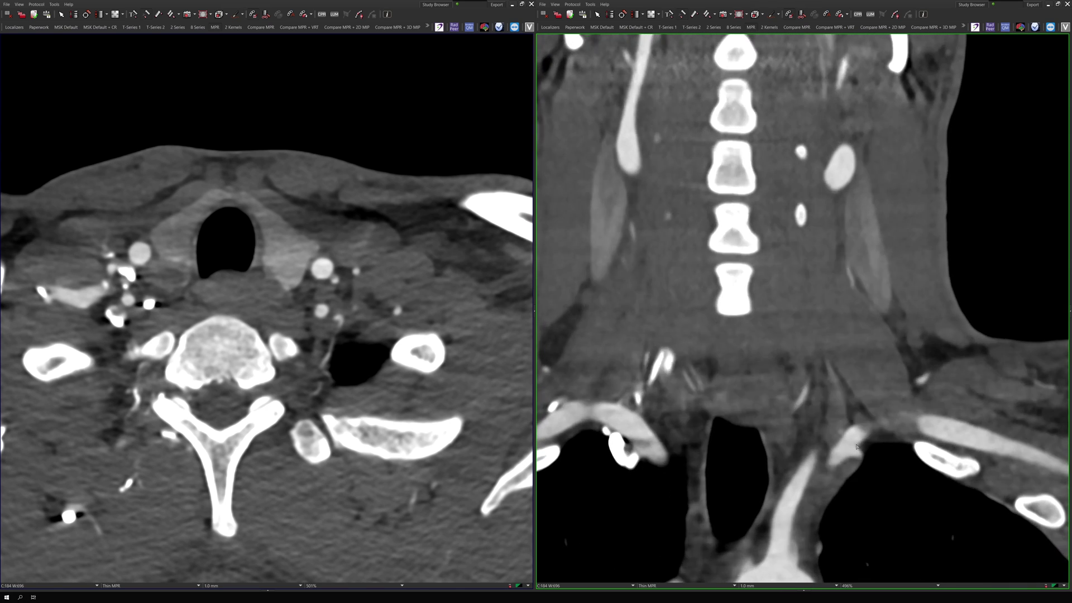
scroll(857, 447, down, 4)
scroll(860, 441, down, 2)
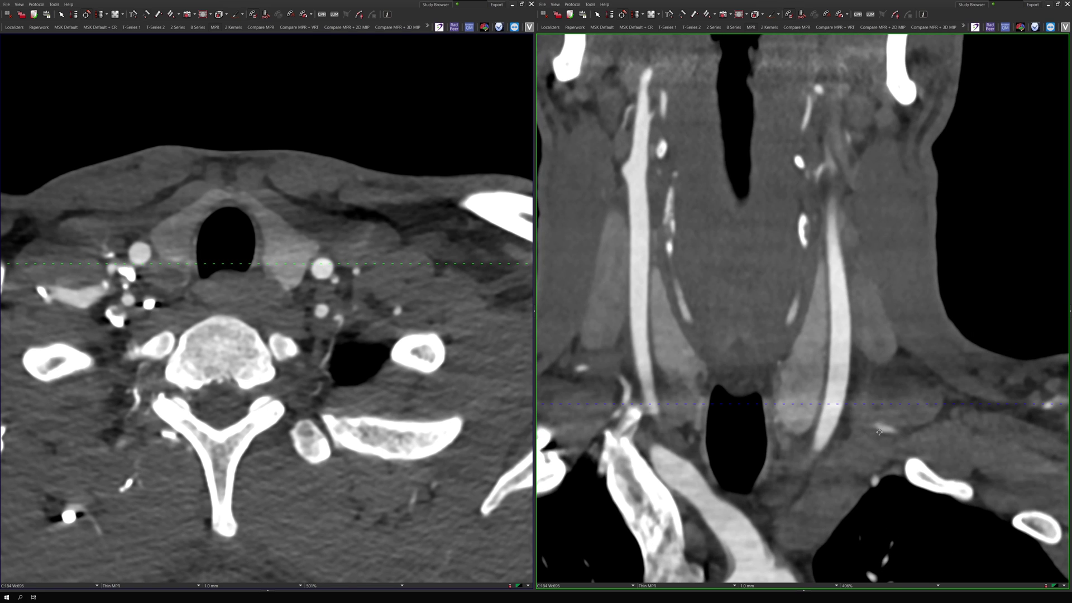
scroll(879, 432, down, 3)
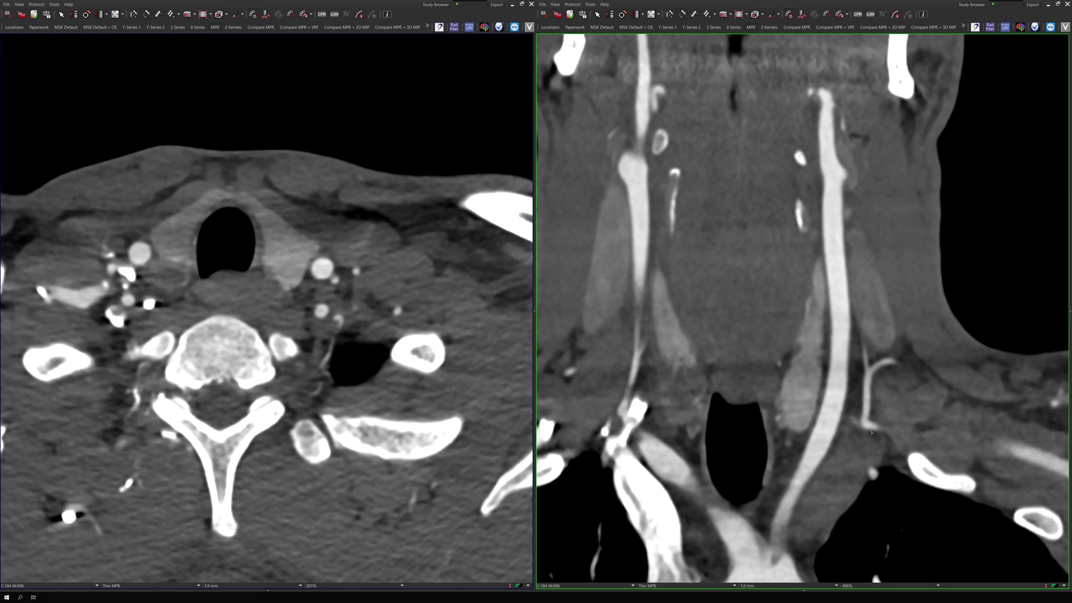
scroll(890, 437, down, 8)
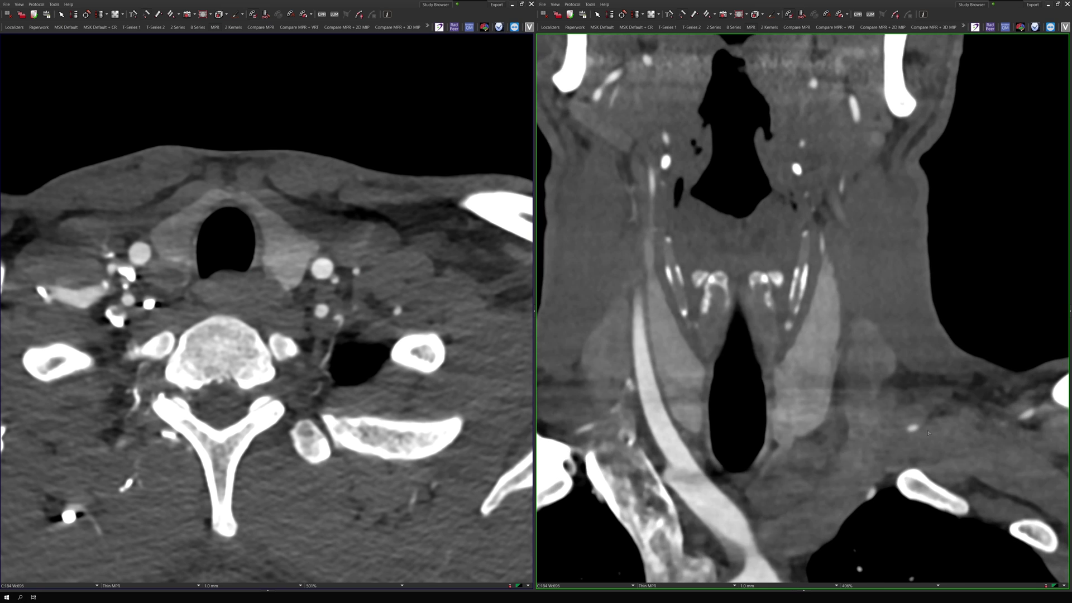
scroll(947, 431, down, 6)
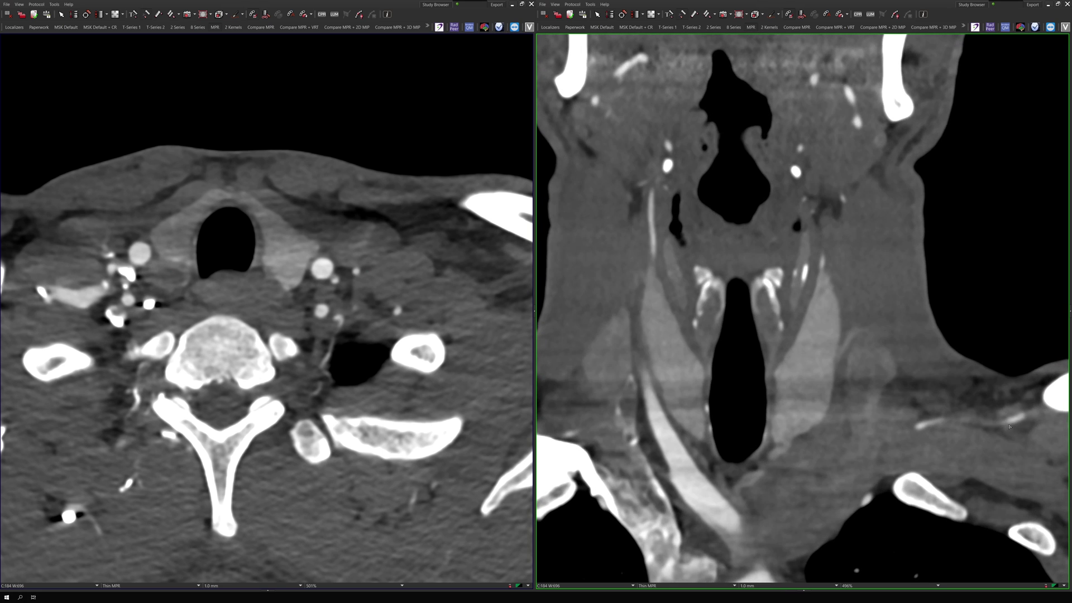
scroll(1029, 419, up, 6)
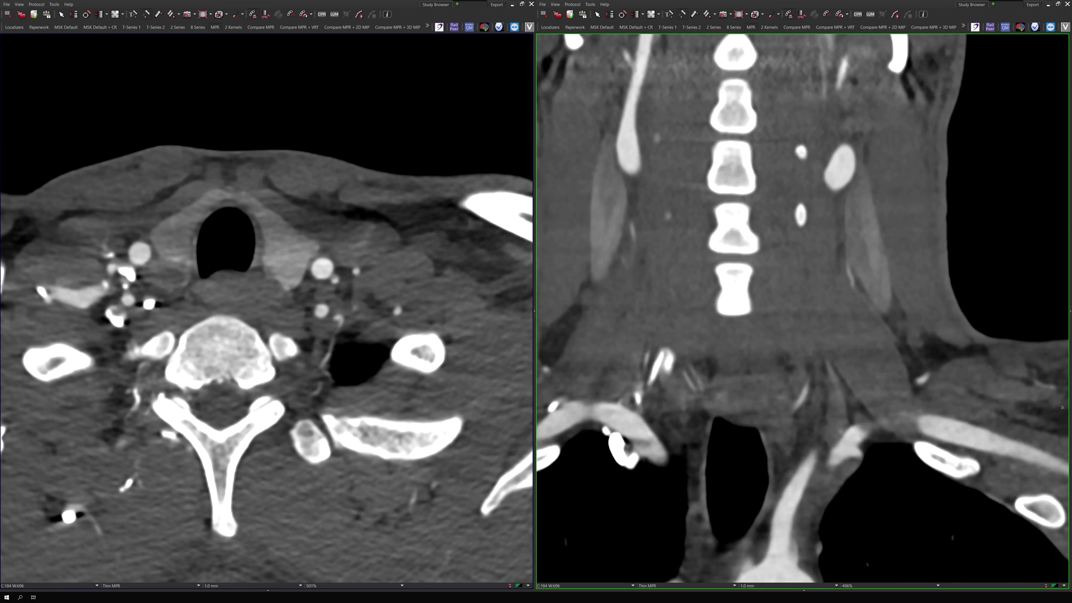
scroll(1062, 407, down, 3)
scroll(1052, 412, down, 8)
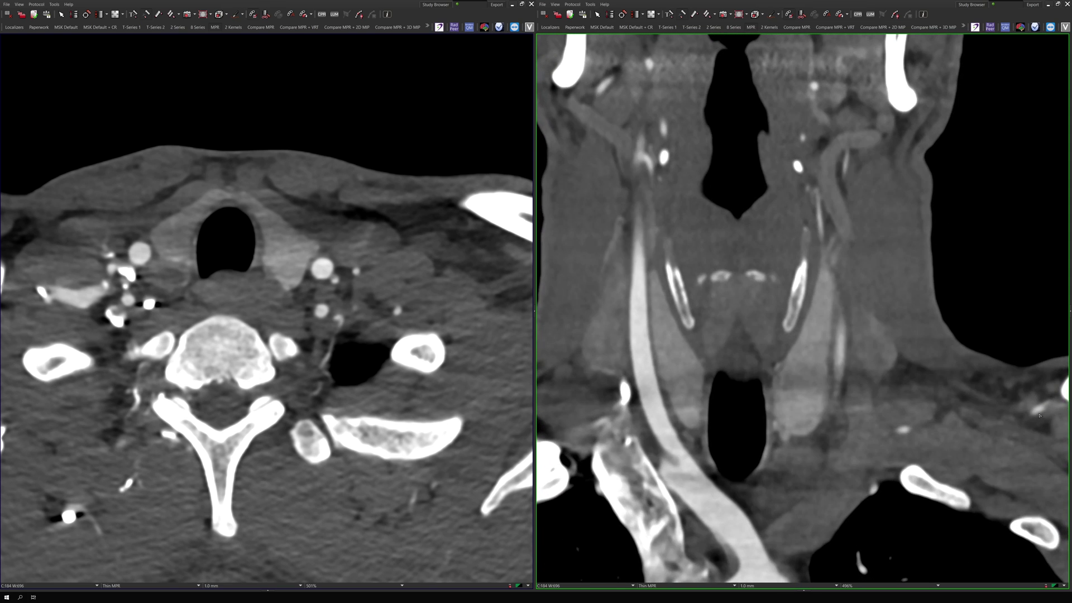
scroll(1051, 408, up, 8)
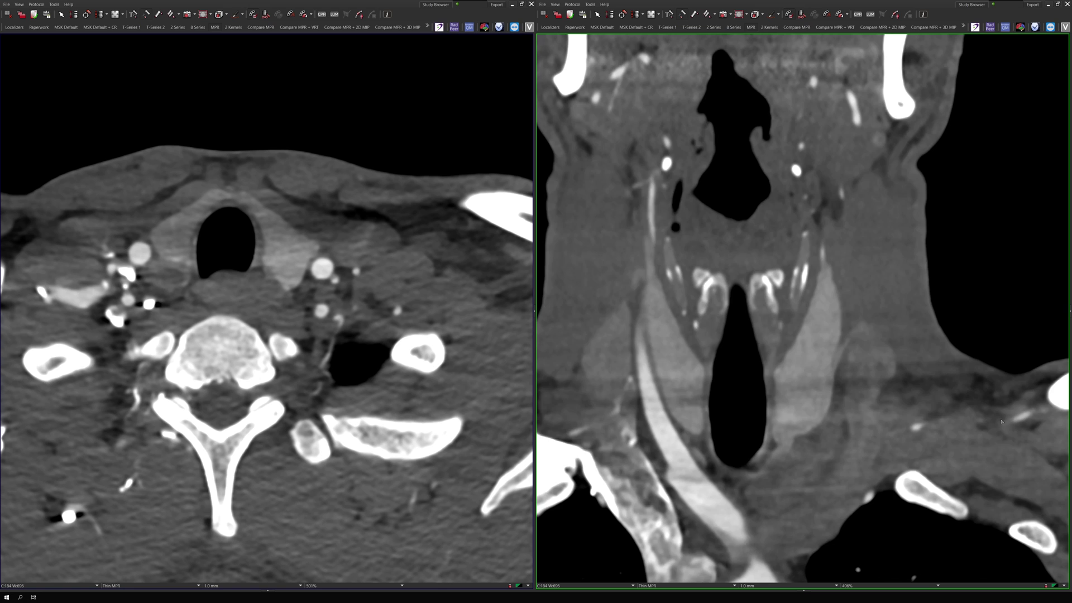
scroll(1050, 407, up, 2)
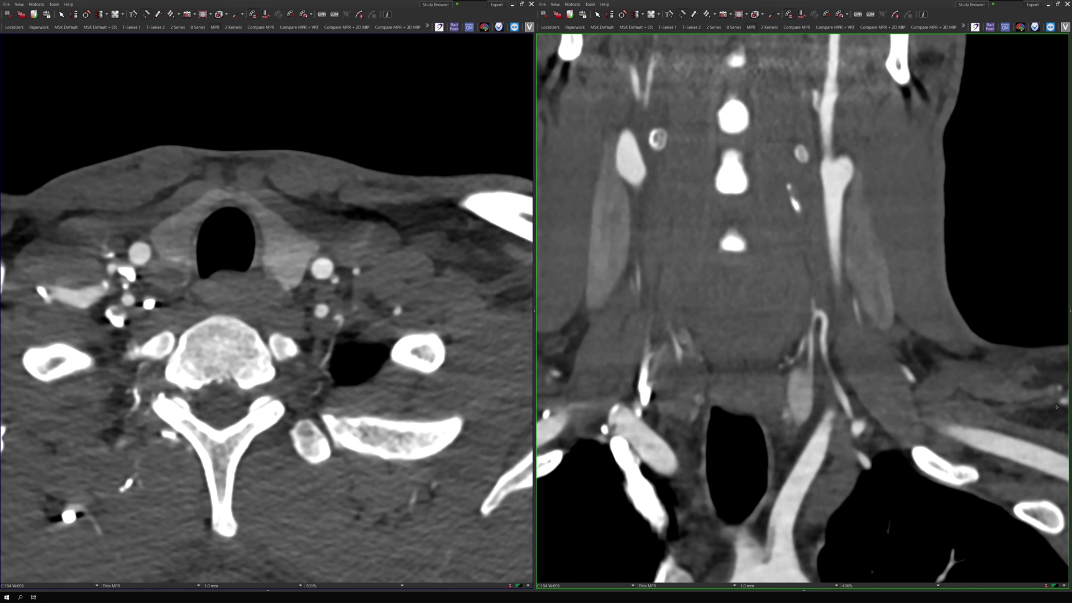
Examine the left subclavian artery and its anterior branches around the anterior scalene muscle on the axial slices.
scroll(401, 318, down, 5)
scroll(354, 318, down, 10)
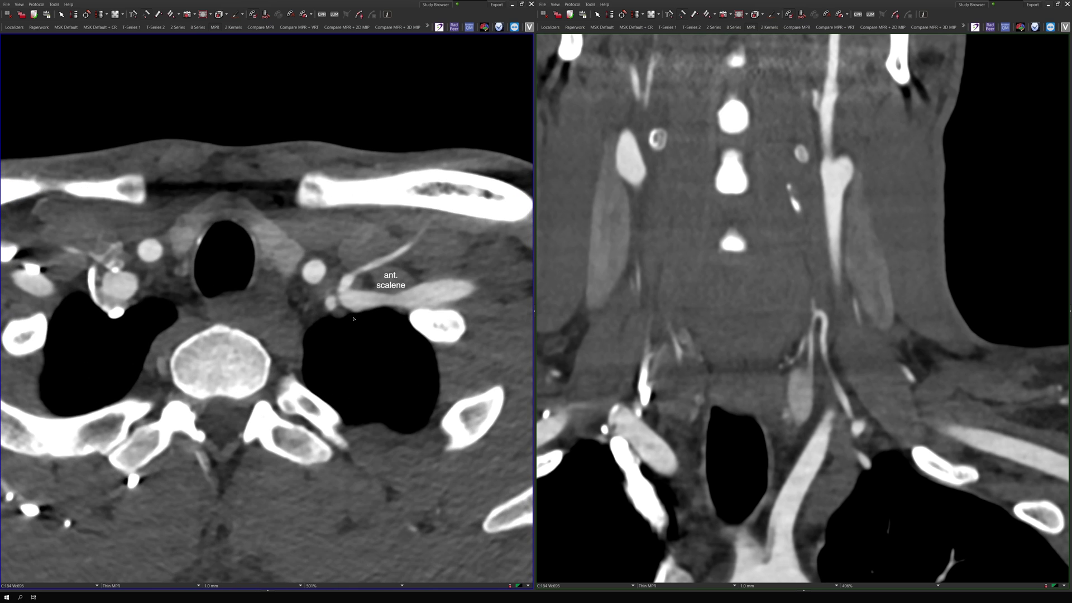
scroll(353, 318, up, 5)
scroll(401, 254, up, 10)
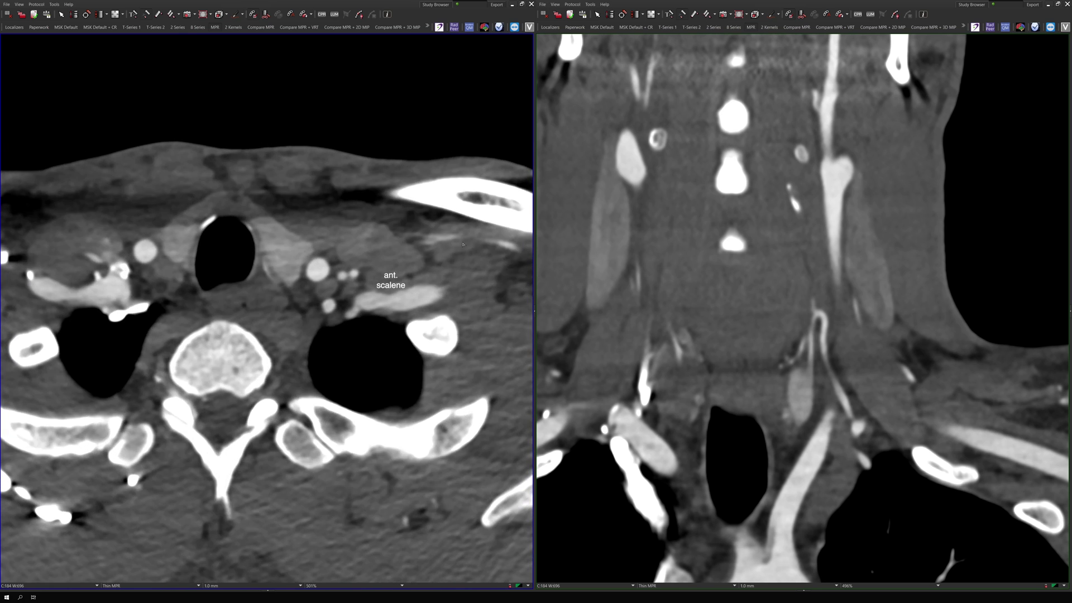
scroll(528, 260, down, 3)
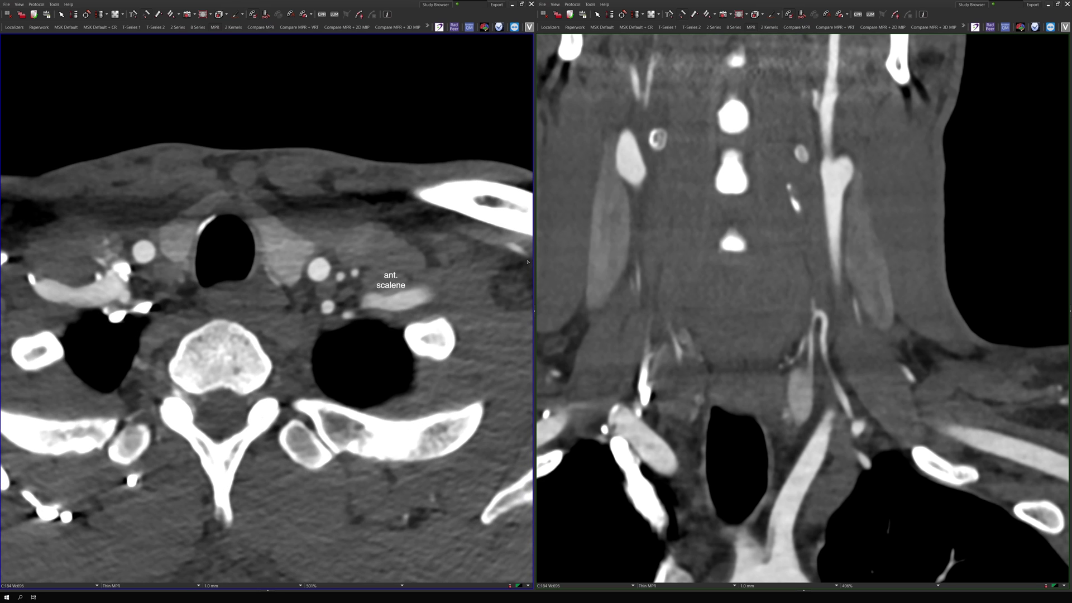
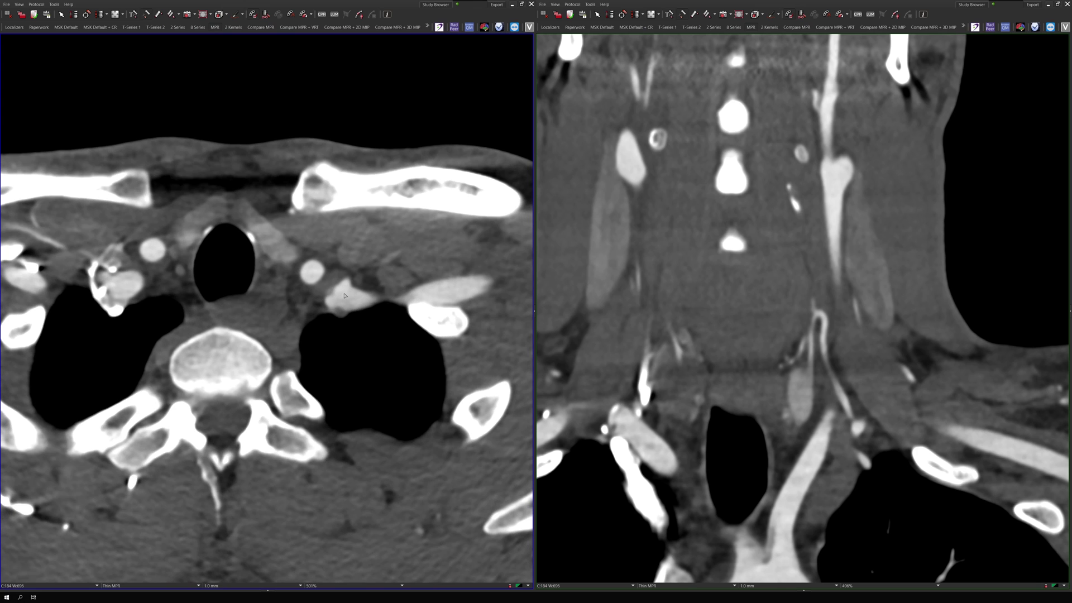
Follow the left thyrocervical branches on the axial slices from the subclavian artery past the anterior scalene into the lower neck.
scroll(344, 296, down, 3)
scroll(345, 296, down, 8)
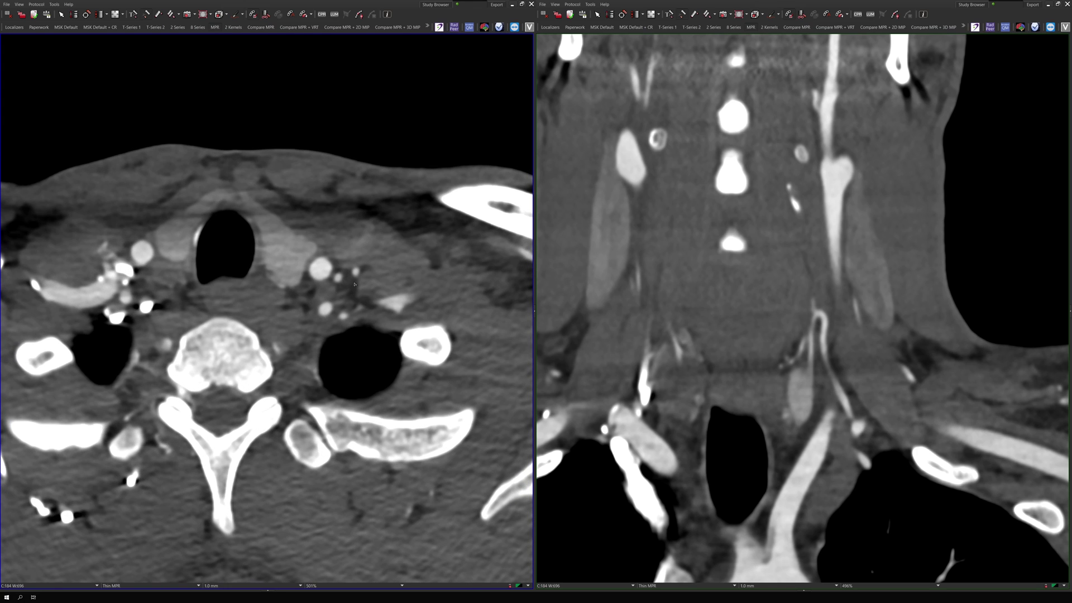
scroll(357, 281, down, 8)
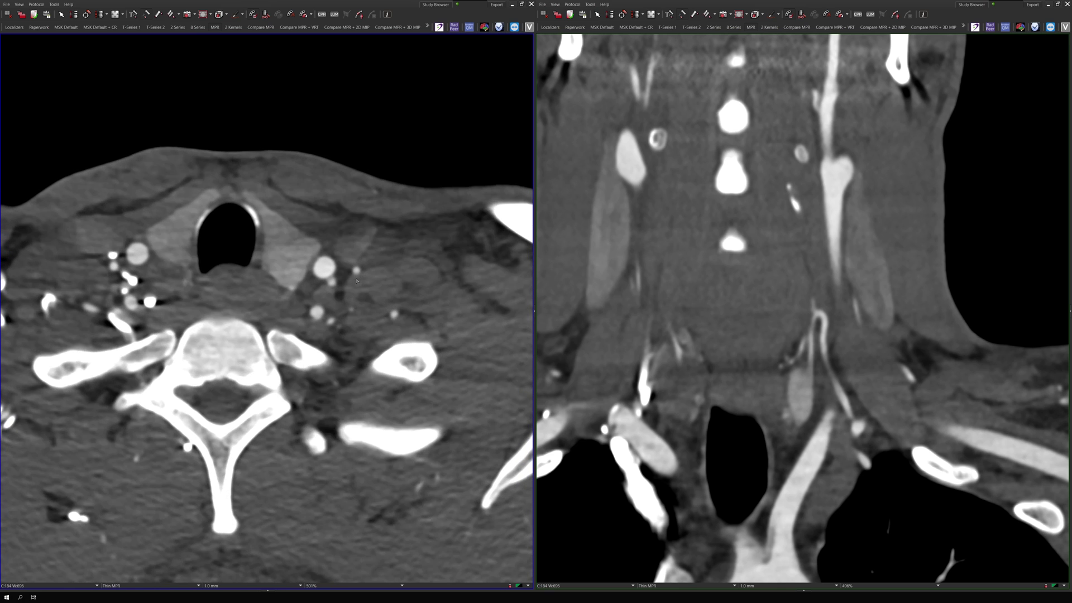
scroll(358, 281, down, 8)
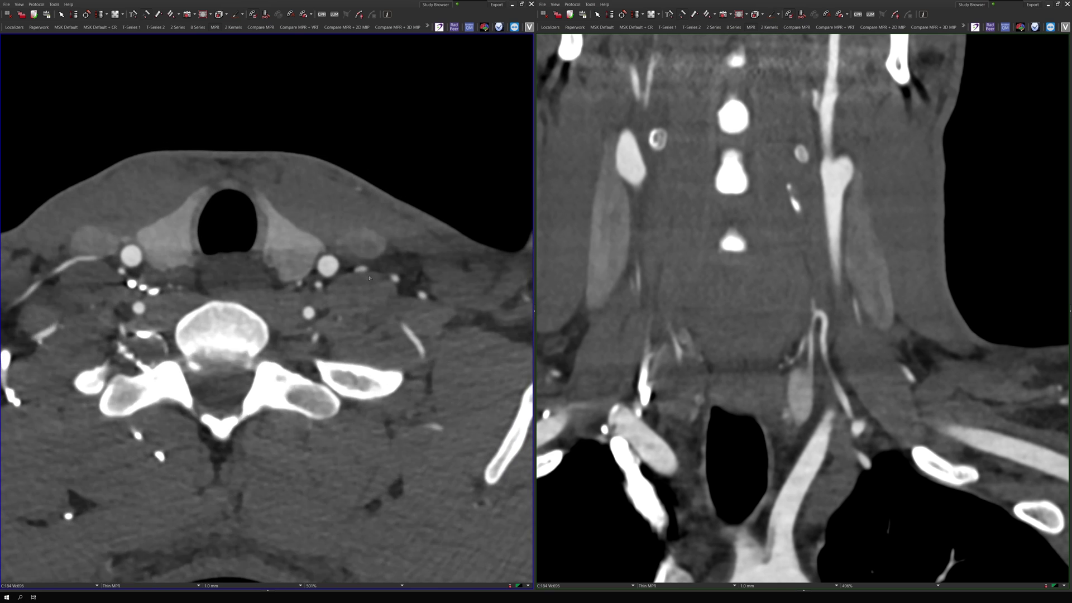
scroll(381, 277, down, 8)
scroll(359, 277, down, 8)
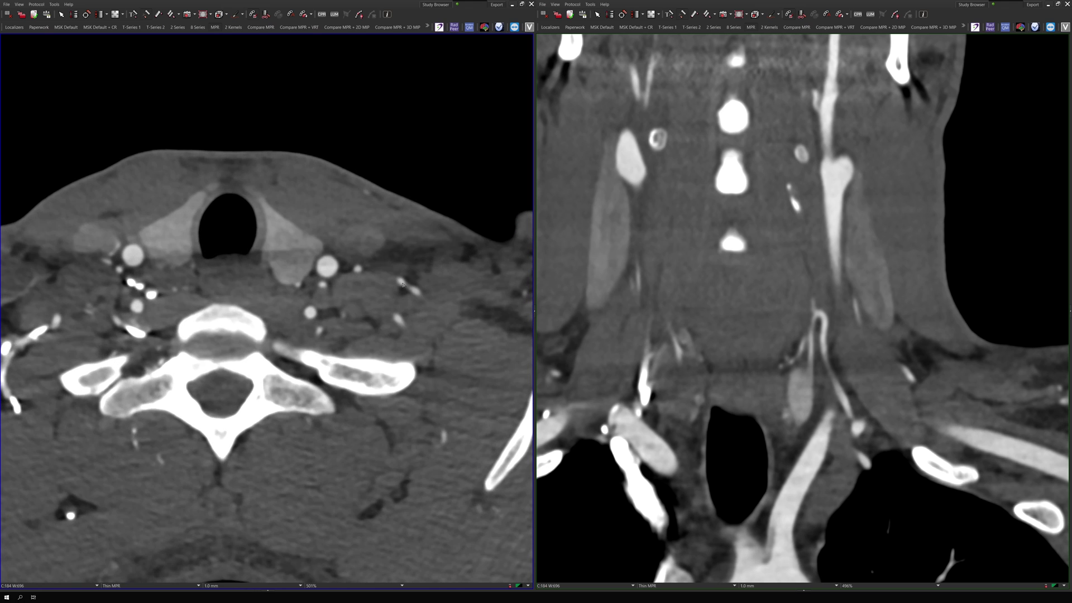
scroll(390, 289, down, 8)
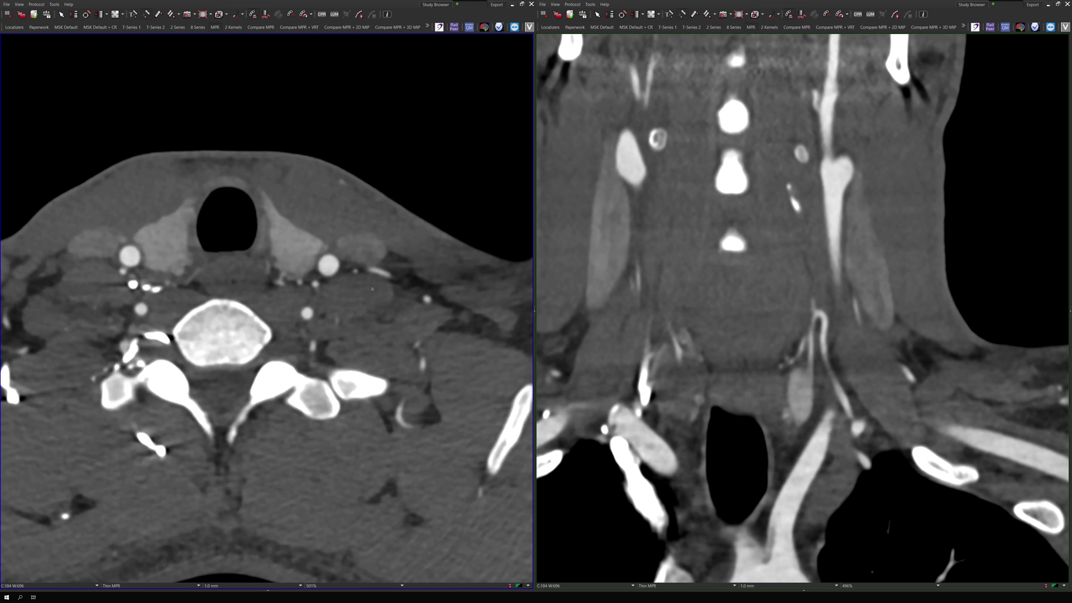
scroll(372, 289, down, 8)
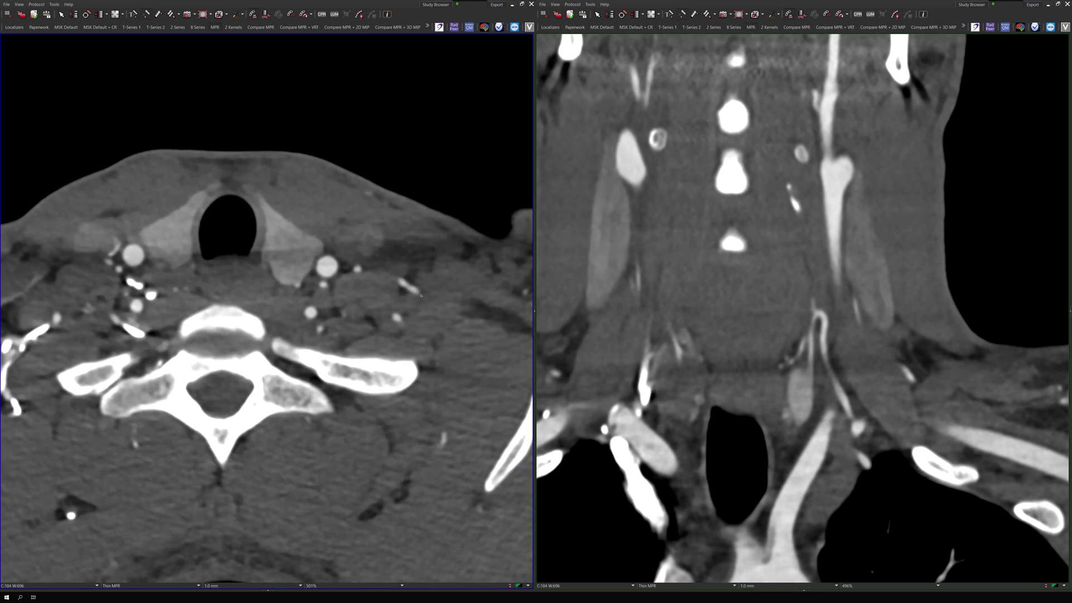
Trace the lateral branch on the axial slices through the fat of the left posterior neck toward the superficial back muscles.
scroll(441, 307, down, 8)
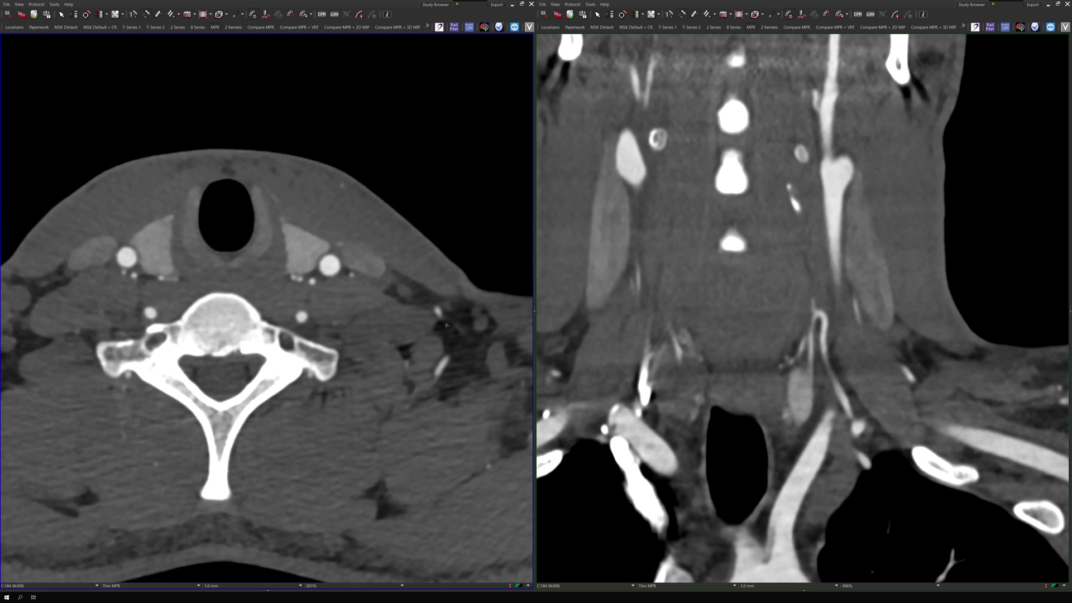
scroll(448, 343, down, 8)
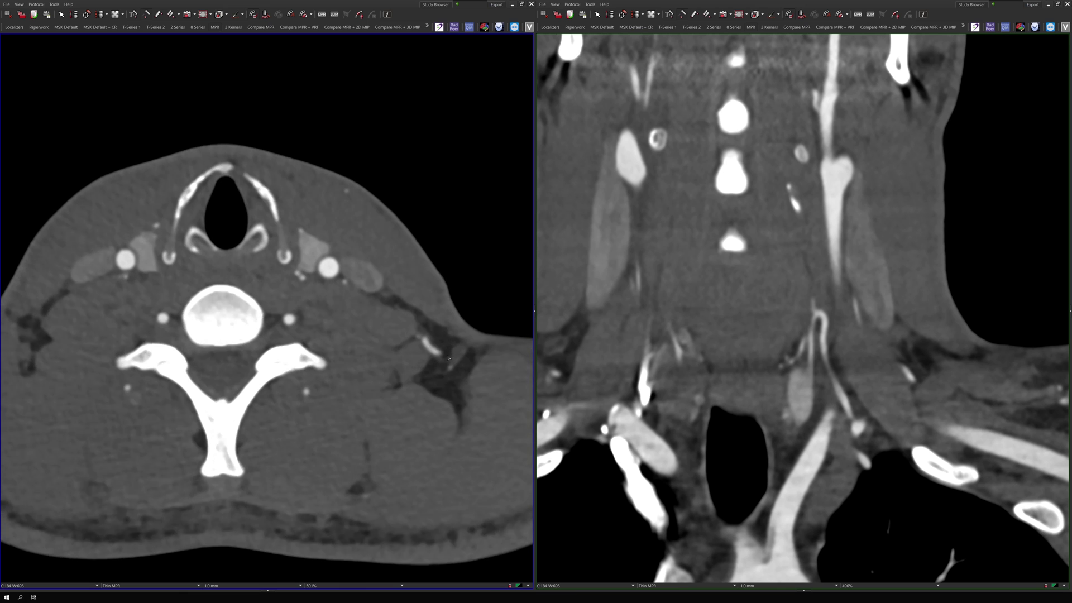
scroll(457, 369, down, 8)
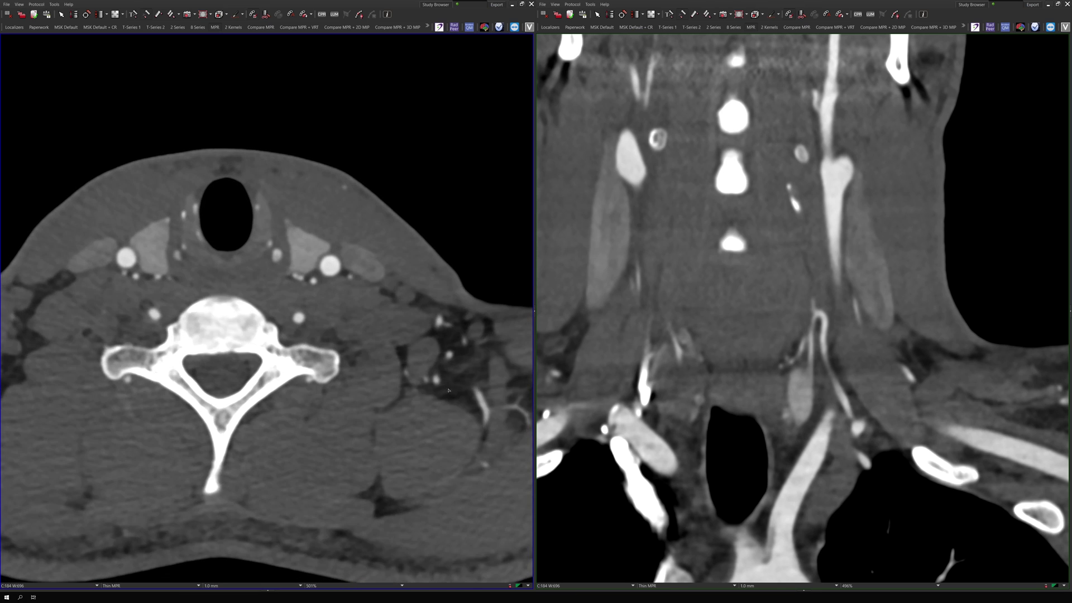
scroll(474, 413, down, 8)
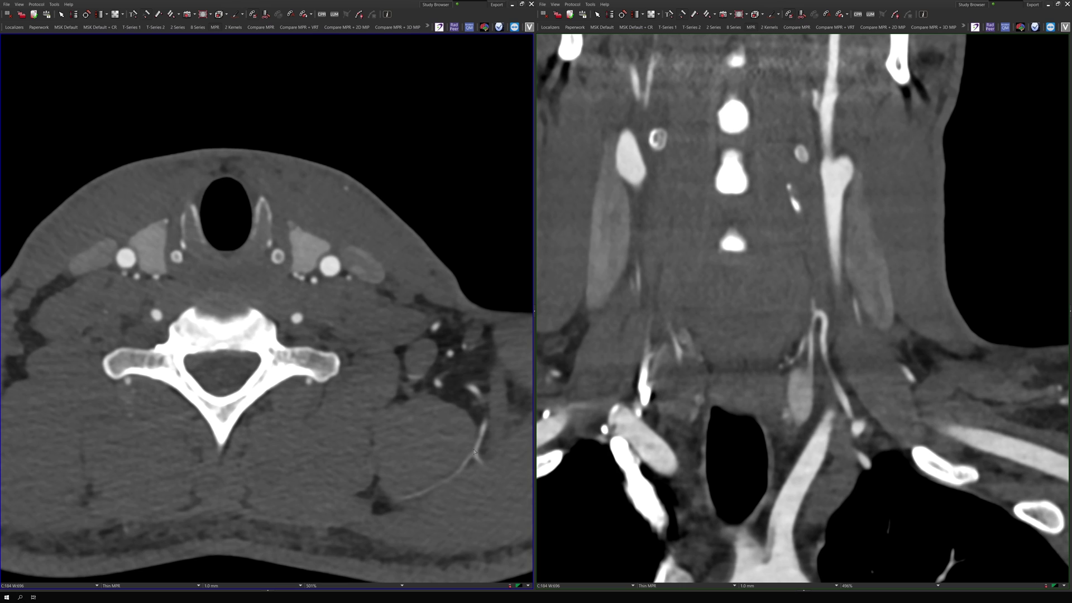
scroll(441, 360, down, 6)
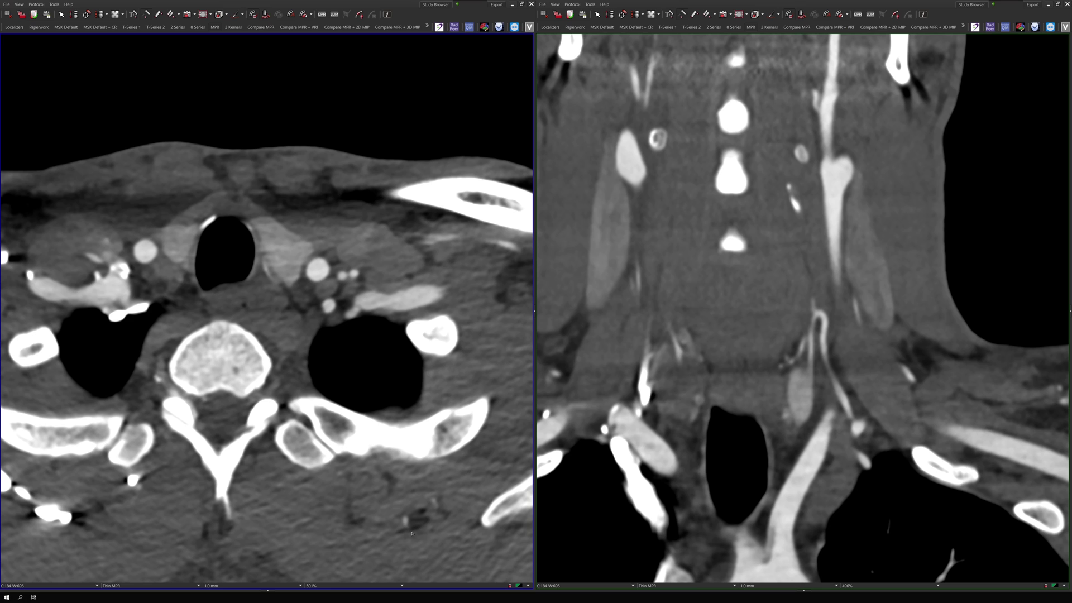
Examine the left subclavian artery on the axial slices from the upper chest to where it passes lateral to the anterior scalene.
scroll(408, 530, down, 10)
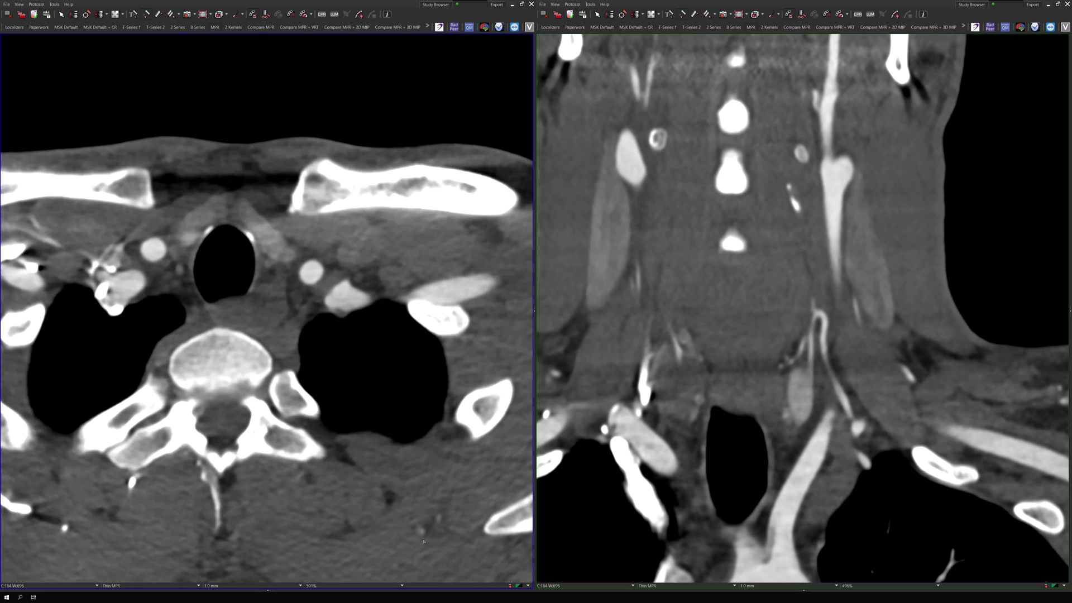
scroll(430, 545, down, 10)
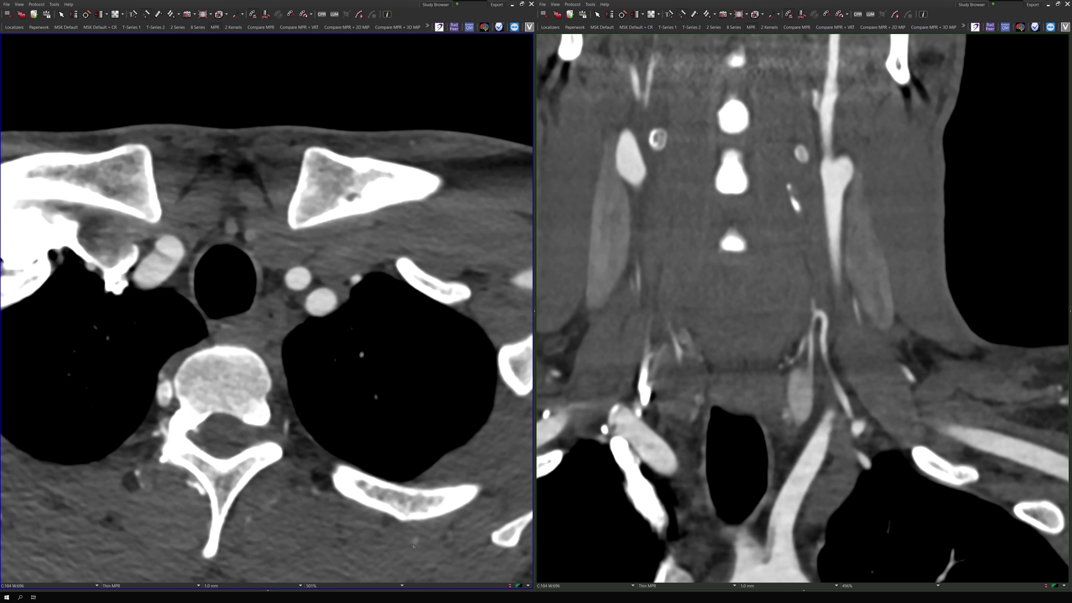
scroll(413, 549, down, 10)
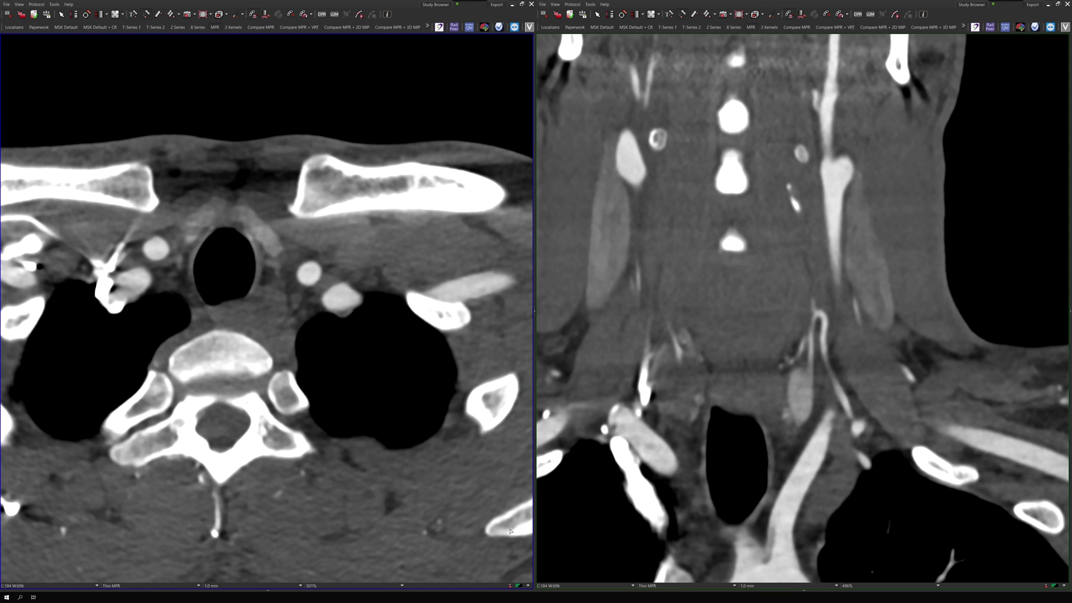
scroll(436, 540, down, 10)
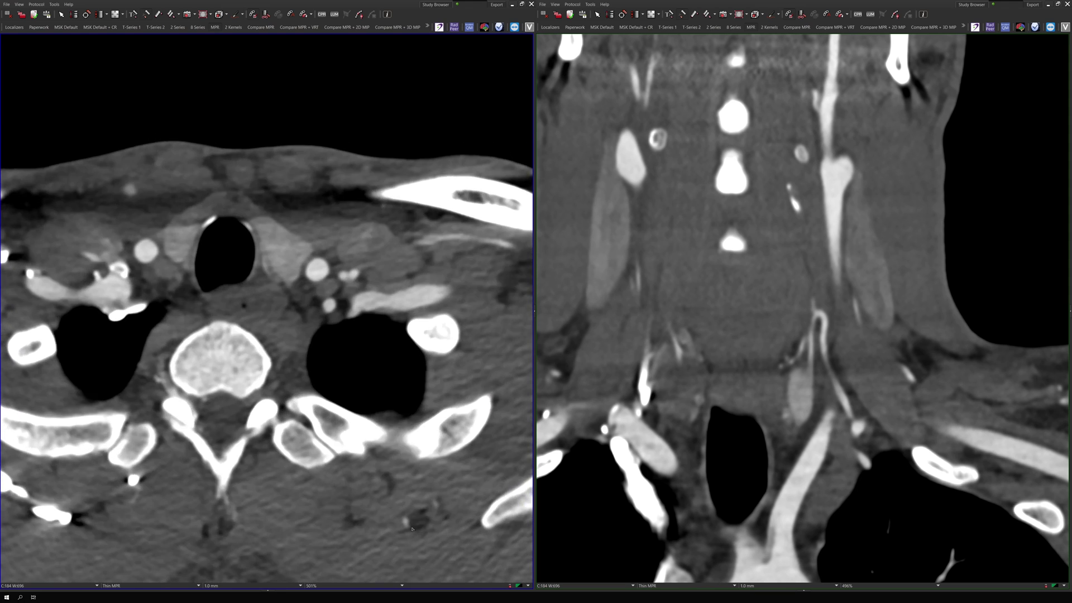
scroll(408, 525, down, 8)
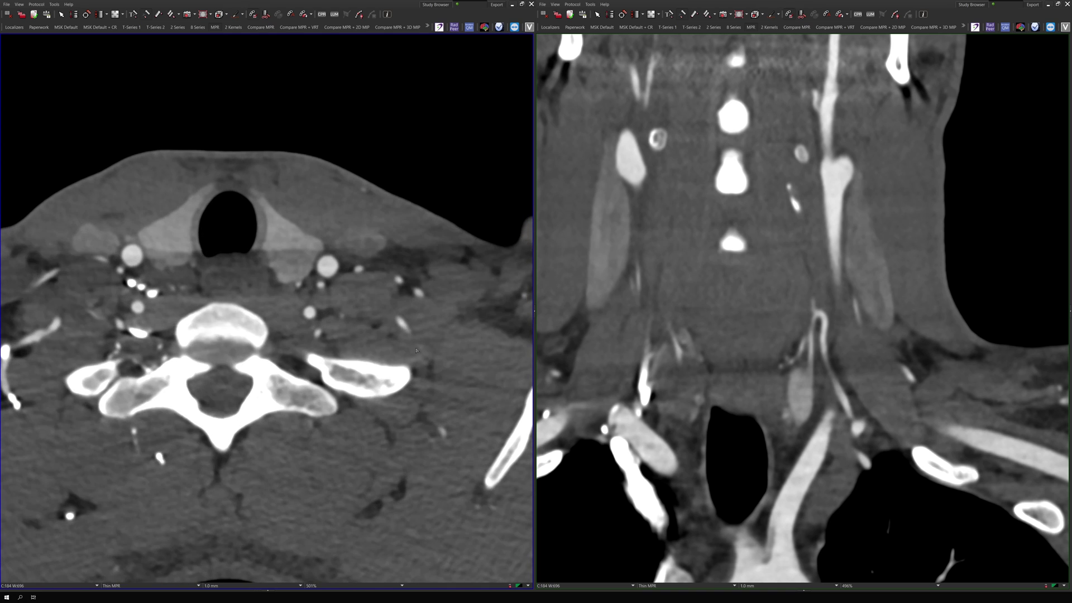
scroll(388, 317, up, 8)
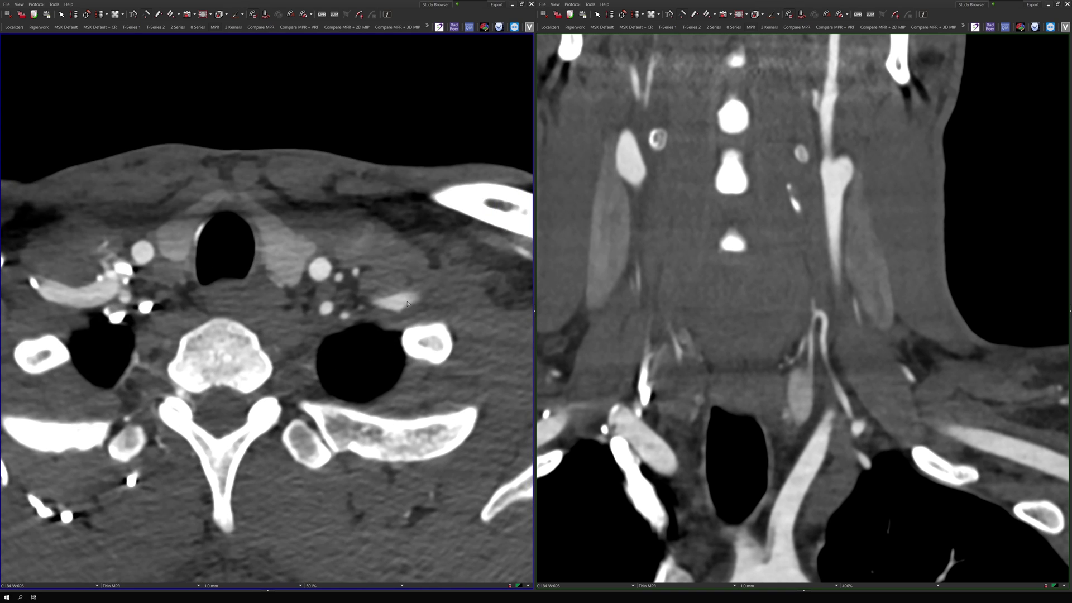
scroll(398, 311, up, 3)
scroll(400, 304, up, 2)
scroll(413, 309, down, 4)
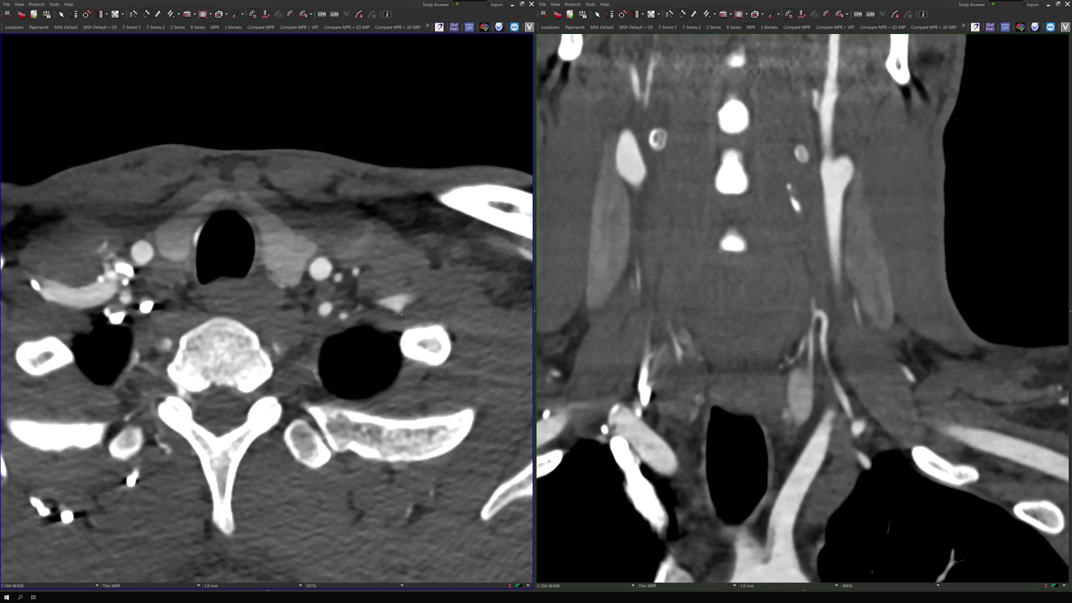
scroll(397, 307, up, 2)
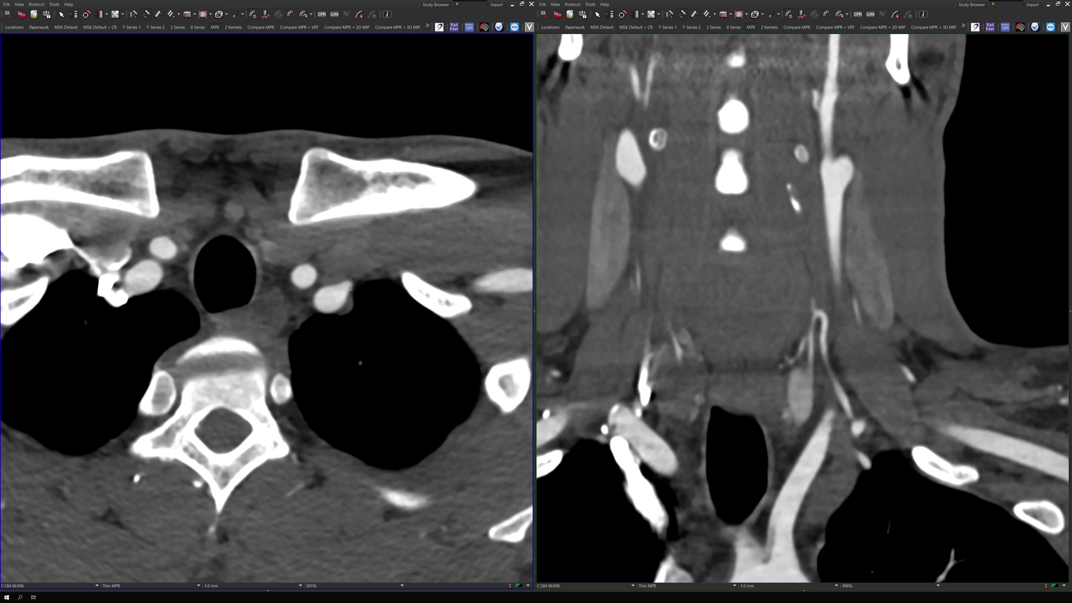
Follow the left subclavian artery upward on the axial slices and examine the small posterior branch over the lung apex.
scroll(349, 288, down, 3)
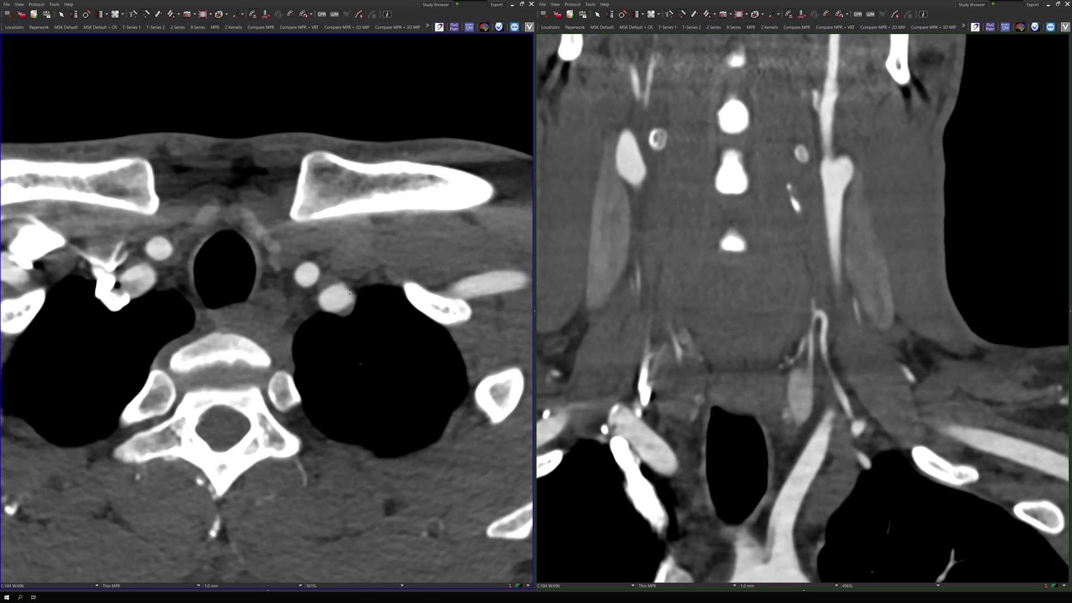
scroll(347, 300, down, 10)
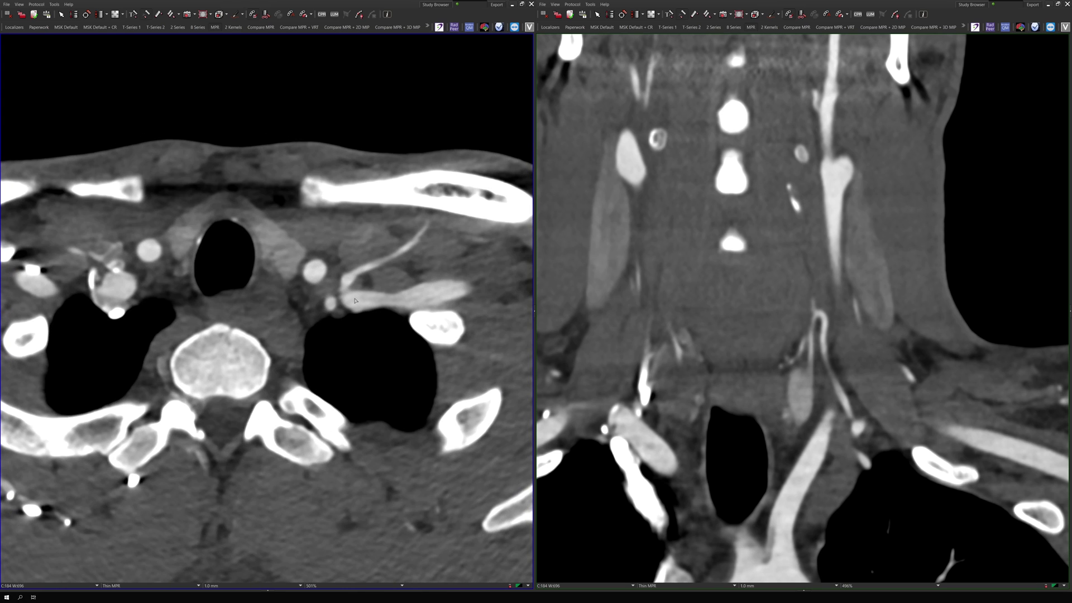
scroll(360, 309, down, 4)
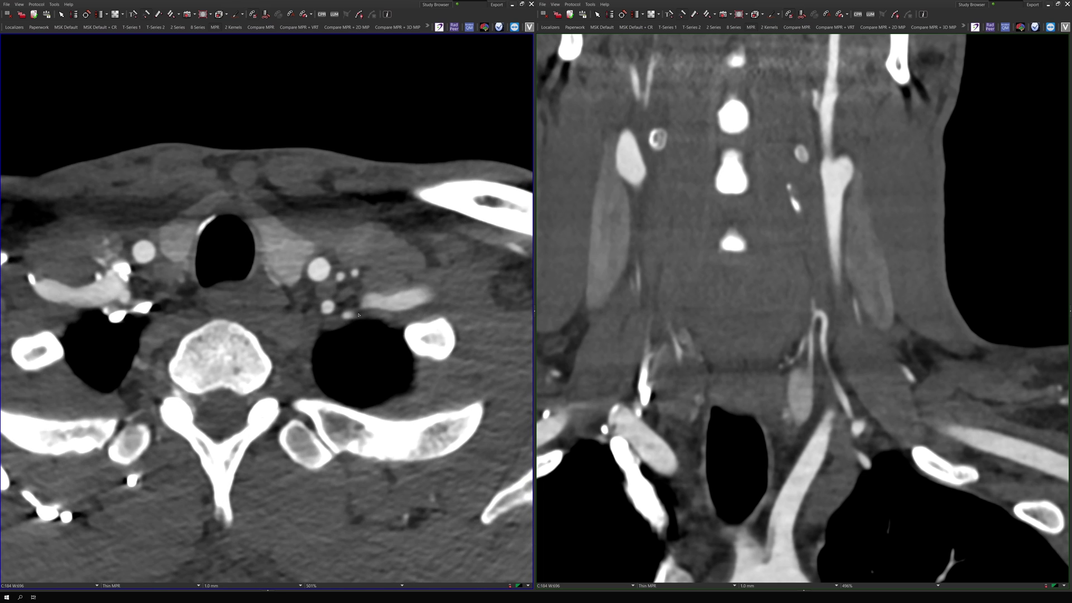
scroll(361, 312, down, 2)
scroll(364, 309, down, 3)
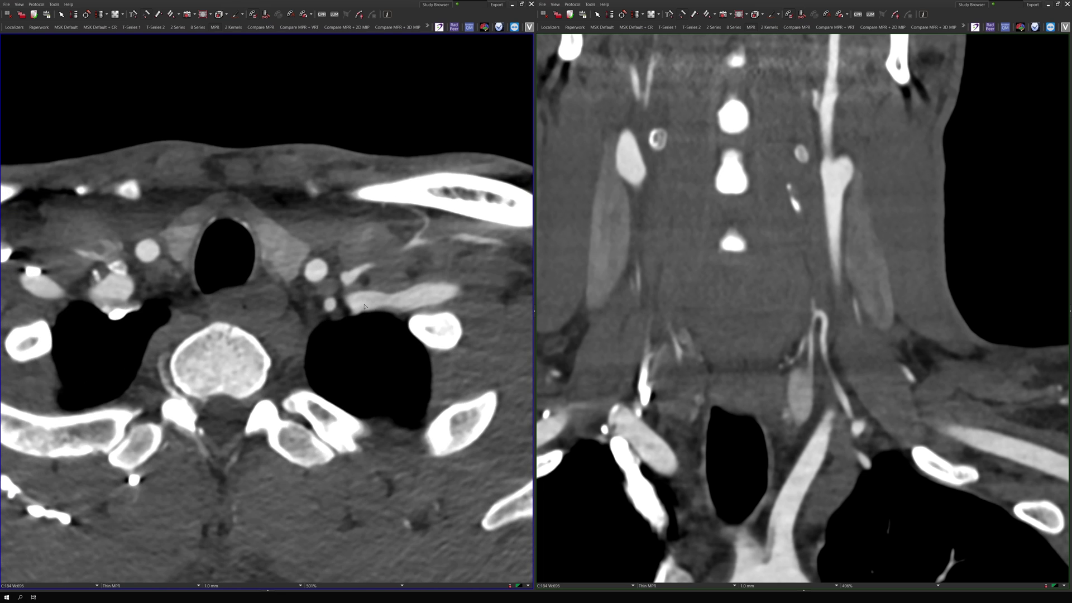
scroll(363, 308, down, 2)
scroll(360, 312, up, 3)
scroll(358, 314, up, 5)
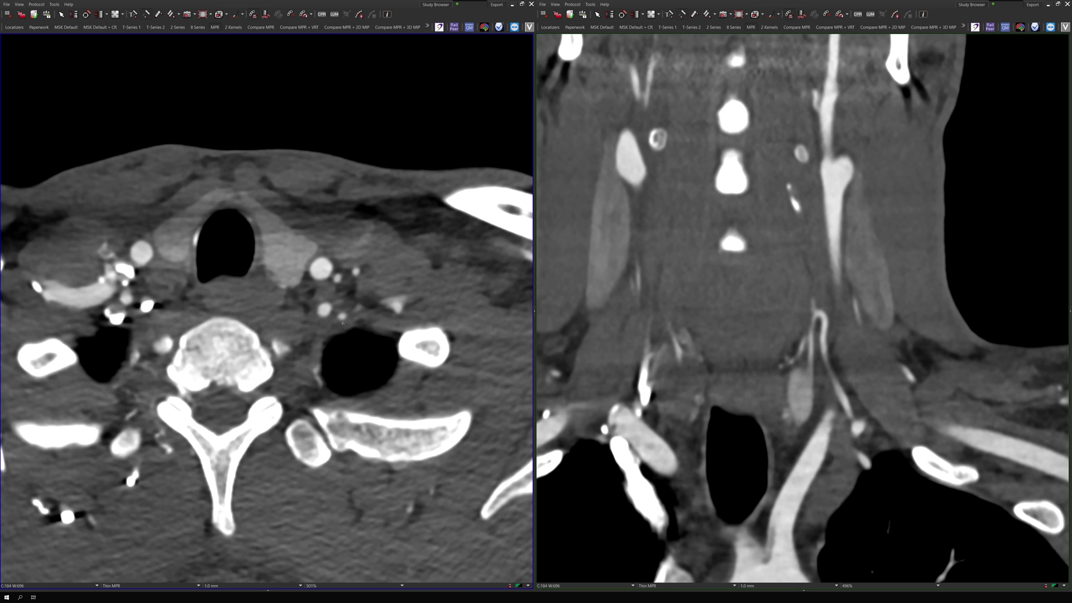
Replace the enlarged coronal view with the sagittal one, localize the small vessel behind the left subclavian artery, and magnify the lung apex.
double_click(595, 344)
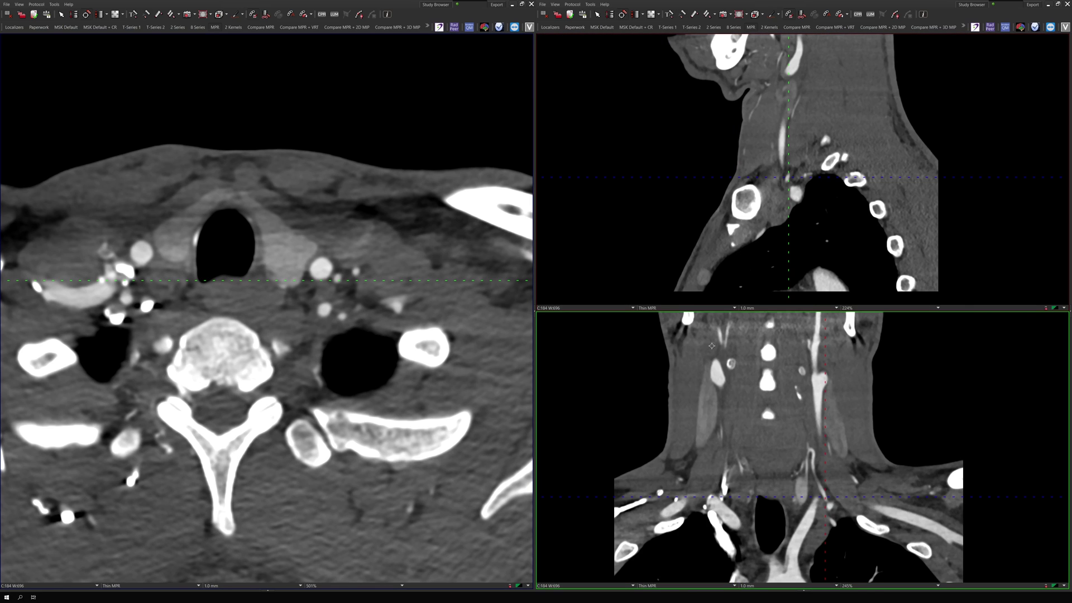
double_click(745, 355)
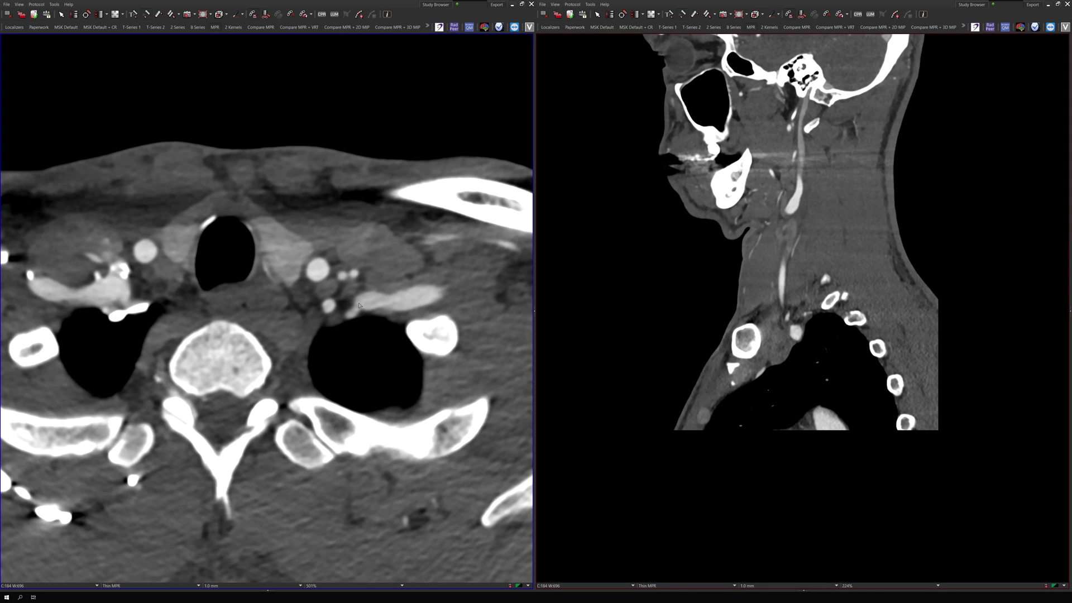
right_click(352, 316)
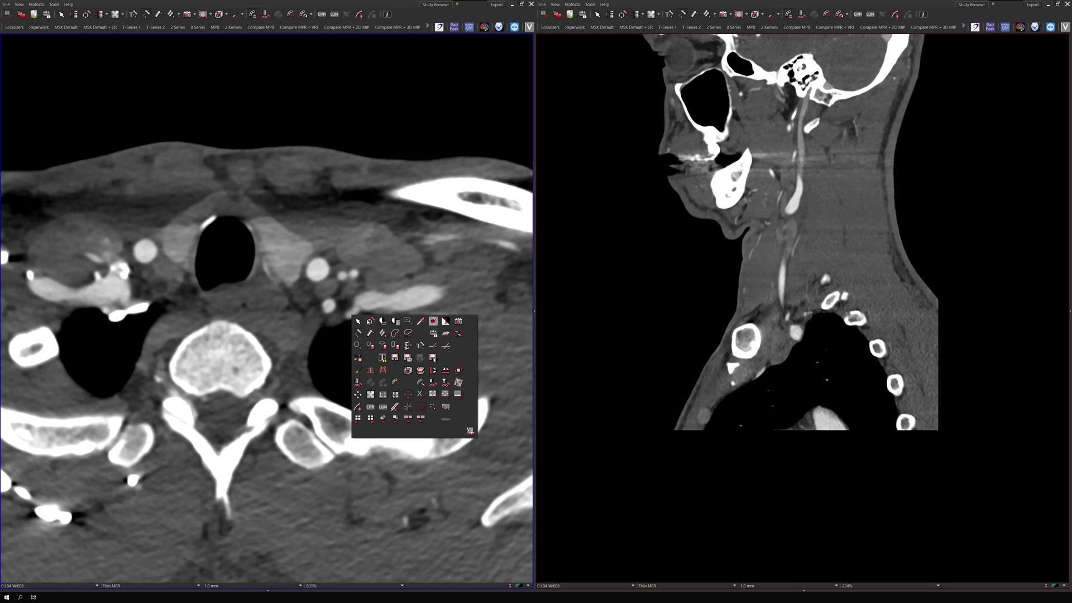
click(354, 315)
click(351, 313)
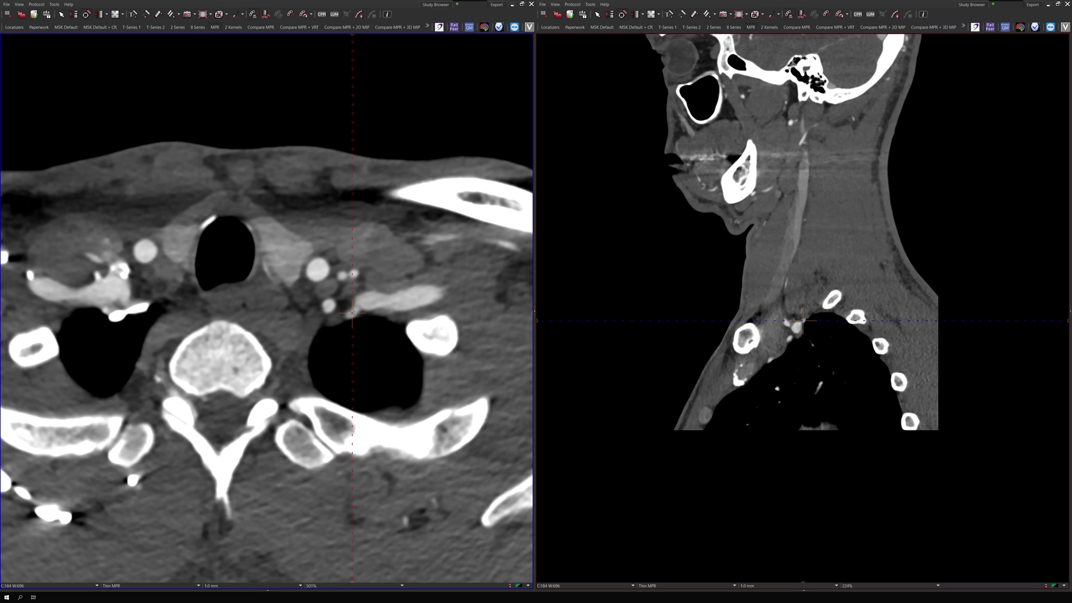
scroll(831, 358, up, 5)
scroll(830, 358, up, 1)
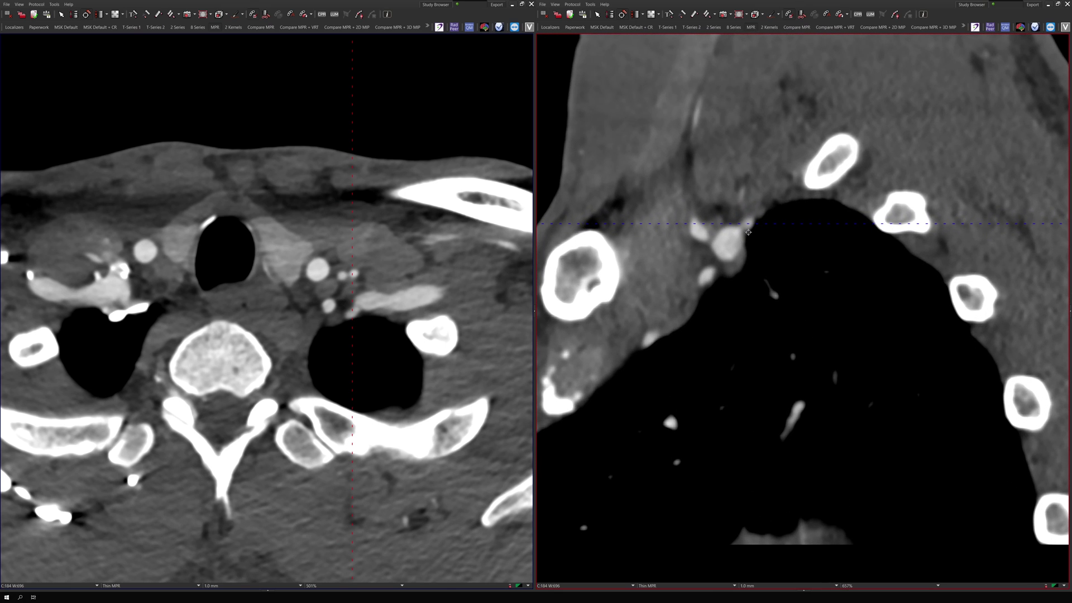
drag(756, 233, 802, 324)
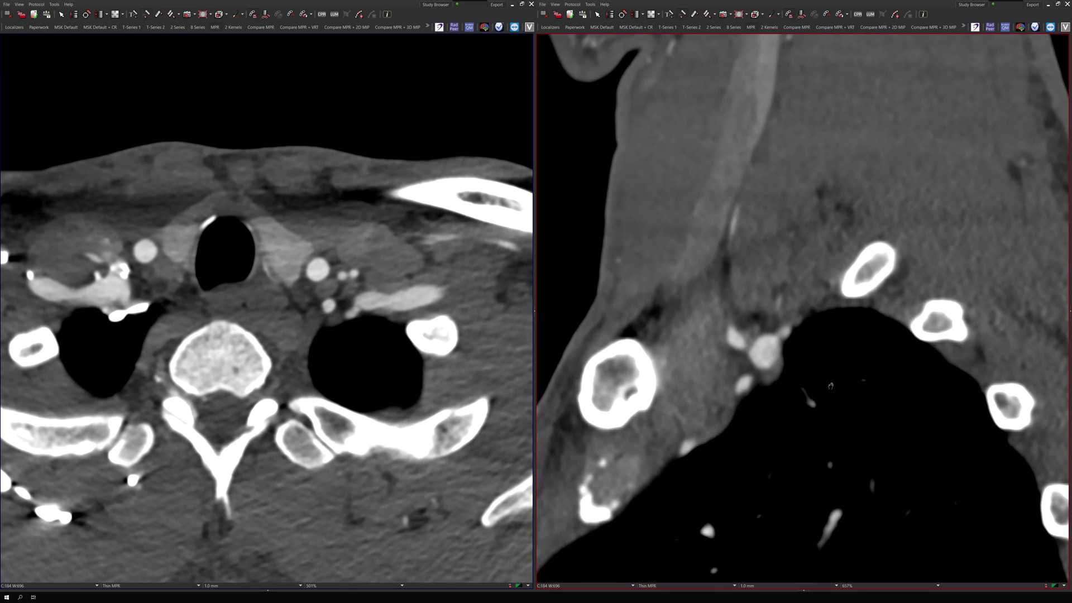
Trace the small posterior branch of the left subclavian artery over the lung apex on the sagittal slices toward the upper ribs.
scroll(802, 326, down, 2)
scroll(801, 329, down, 5)
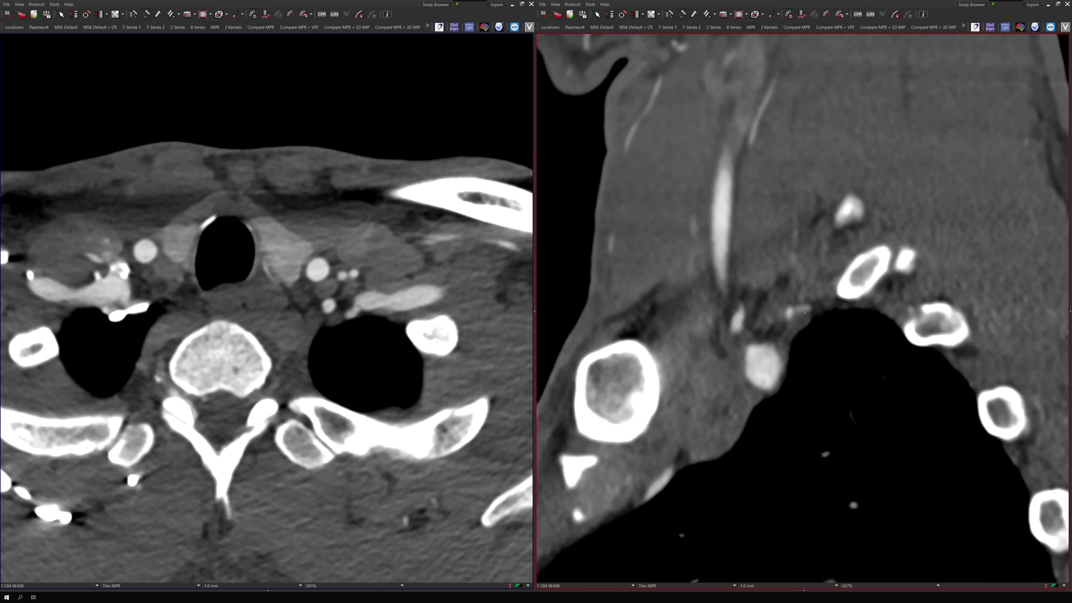
scroll(801, 311, down, 6)
scroll(808, 315, down, 6)
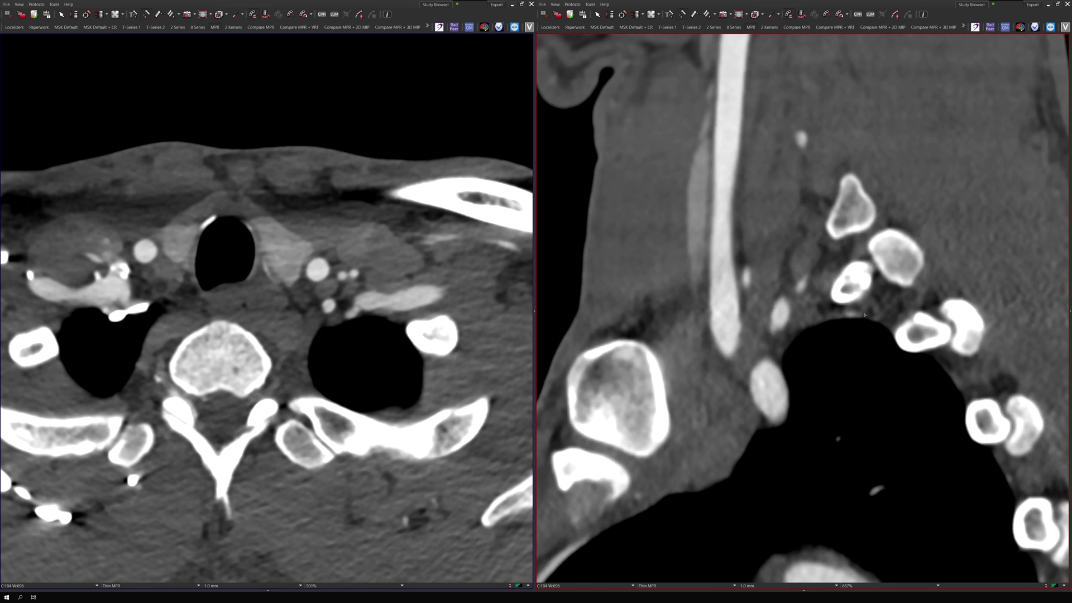
scroll(868, 311, down, 1)
scroll(860, 323, down, 1)
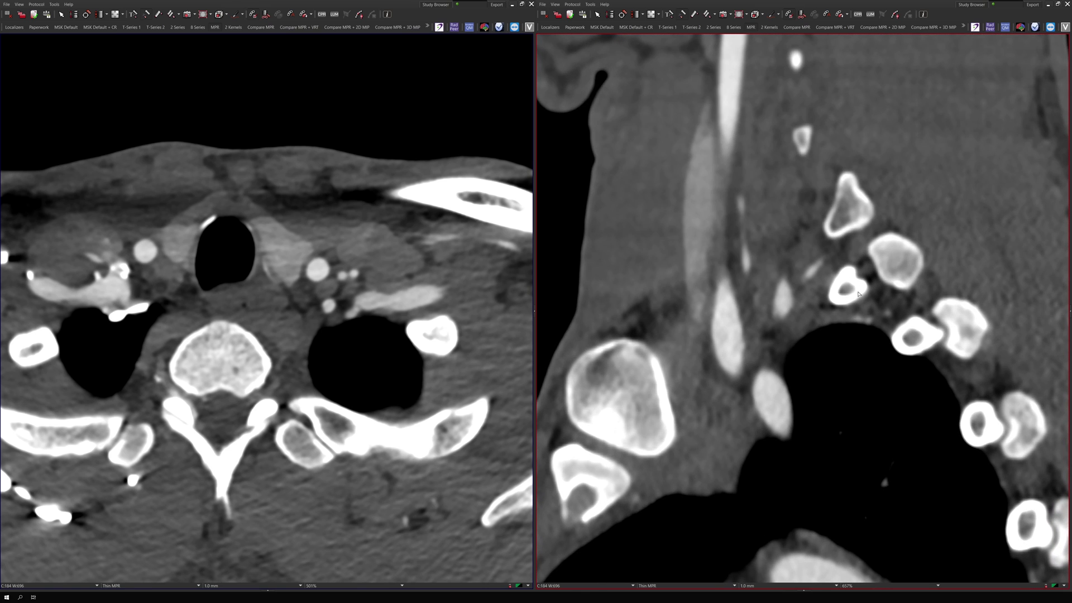
scroll(865, 323, down, 8)
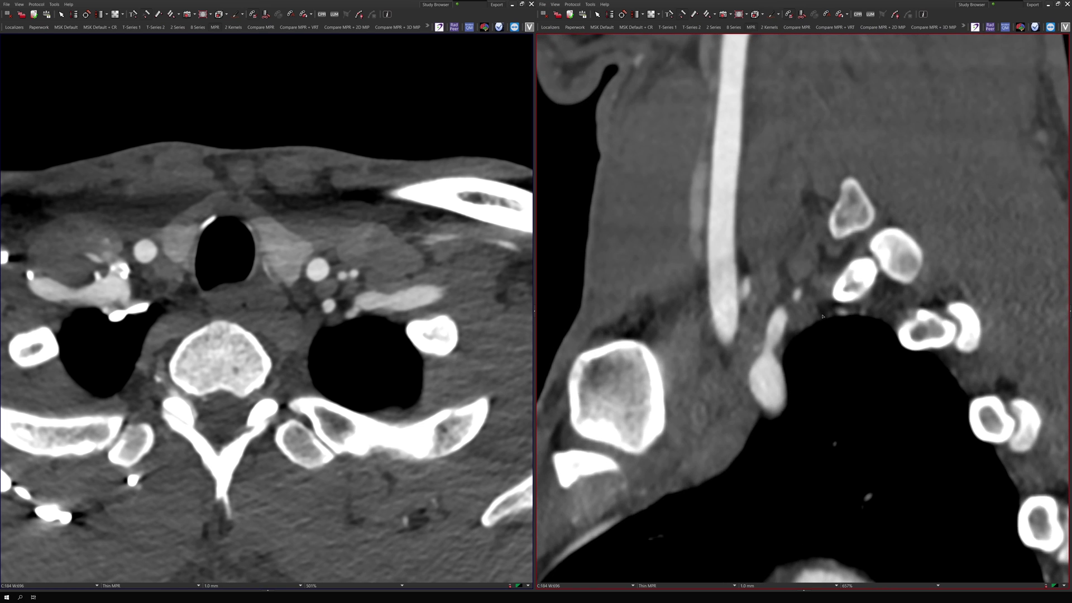
Examine the costocervical branch between the left subclavian artery and the first rib on the magnified sagittal slices over the lung apex.
scroll(806, 319, down, 5)
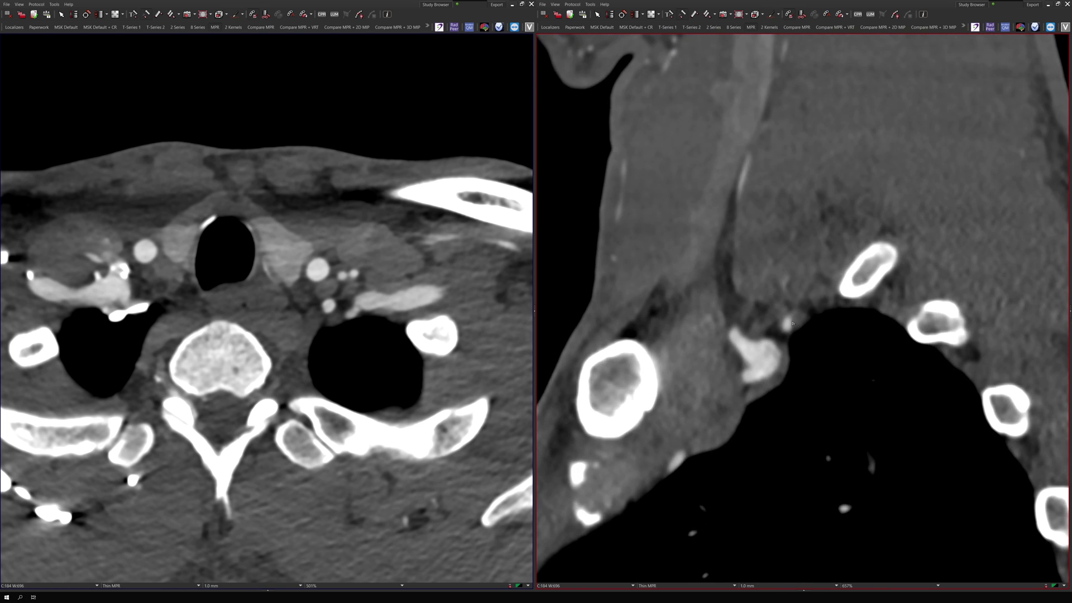
scroll(801, 317, down, 6)
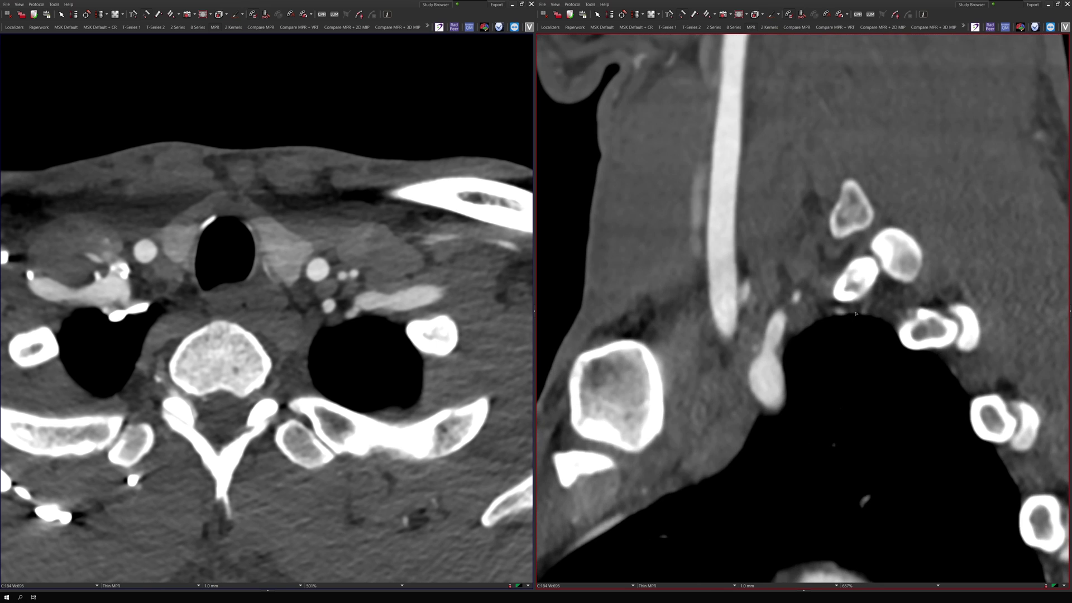
scroll(867, 315, down, 6)
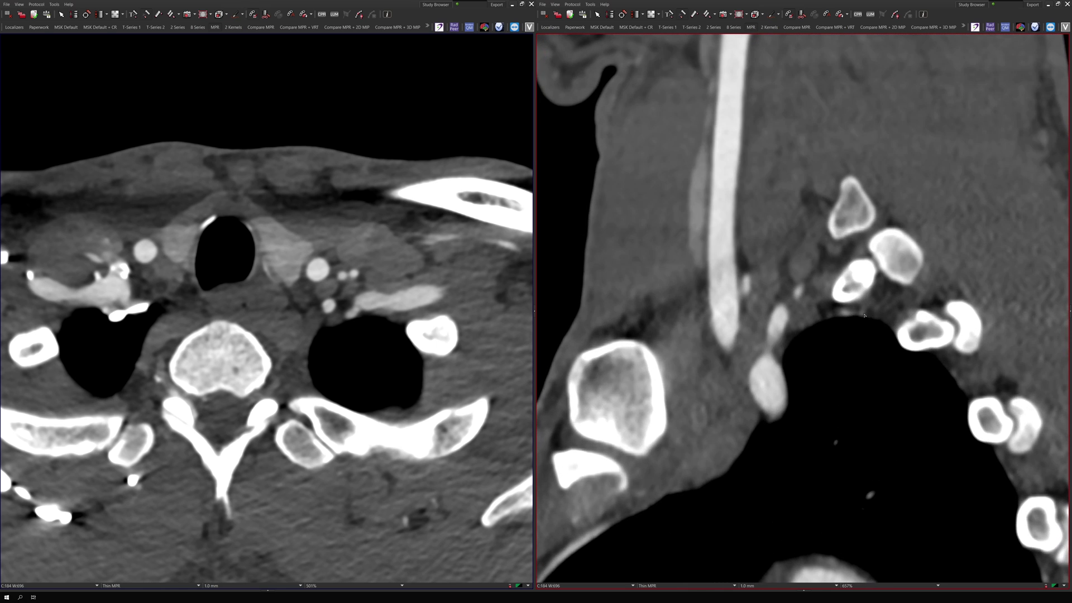
scroll(789, 316, down, 6)
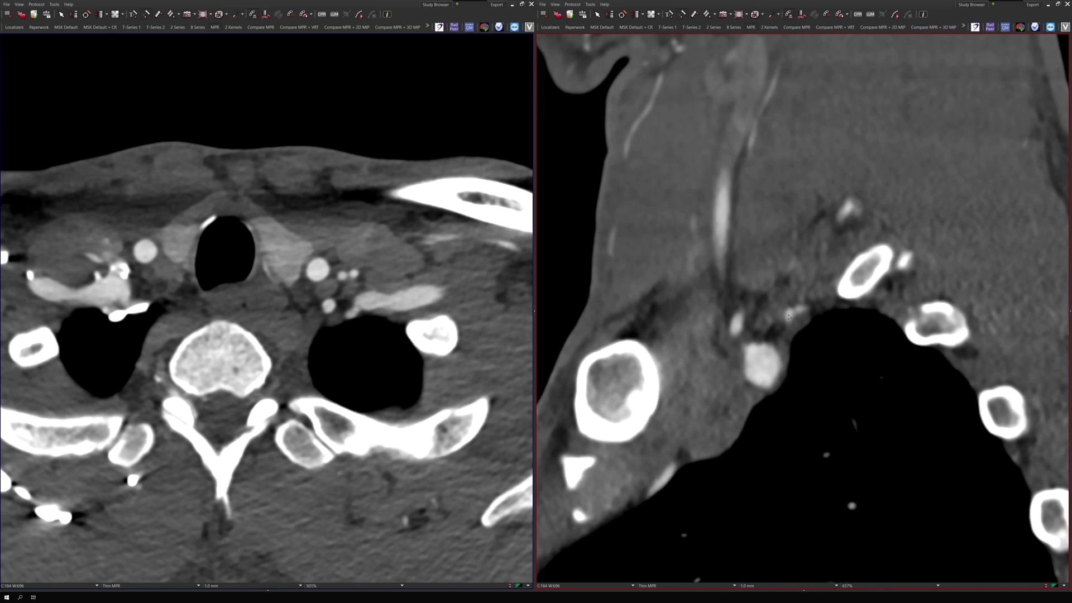
scroll(802, 299, down, 6)
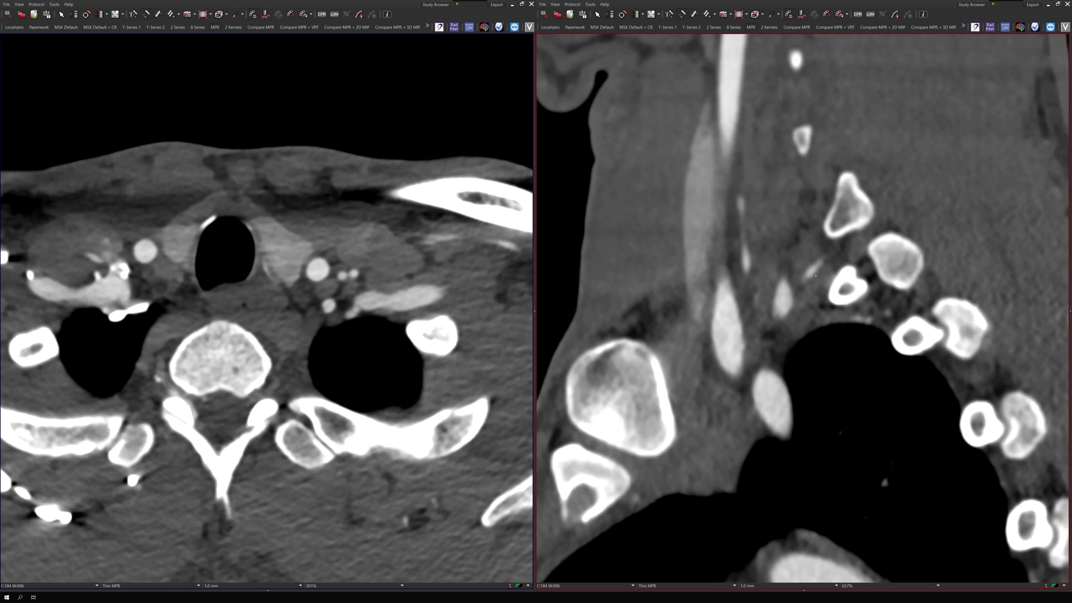
Follow the deep cervical branch into the posterior neck muscles on the sagittal slices, widen the view to the whole neck, and return laterally past the lung apex.
scroll(847, 242, down, 2)
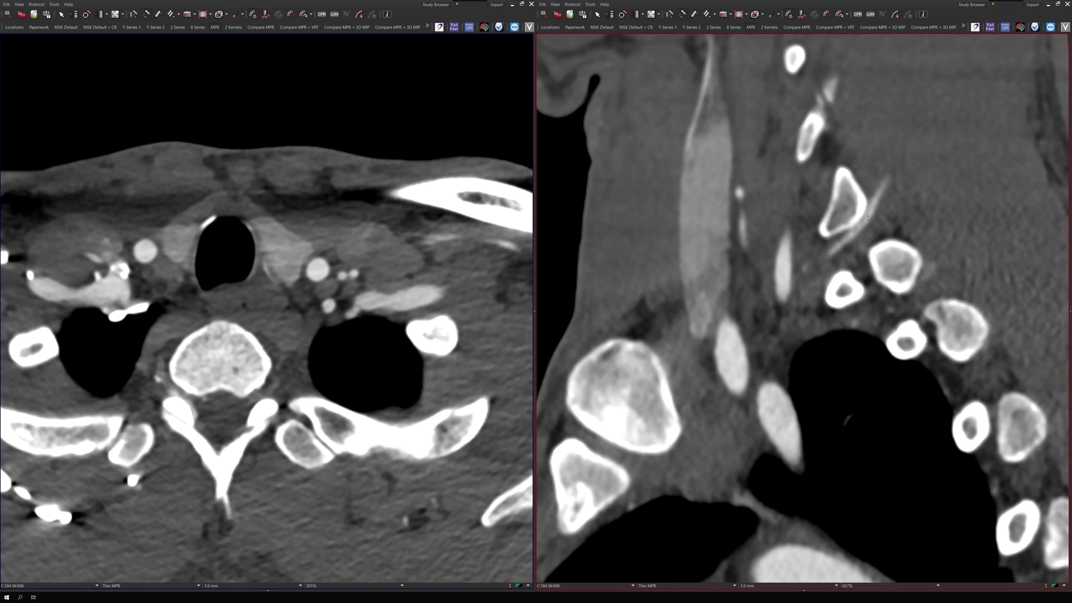
scroll(868, 217, down, 6)
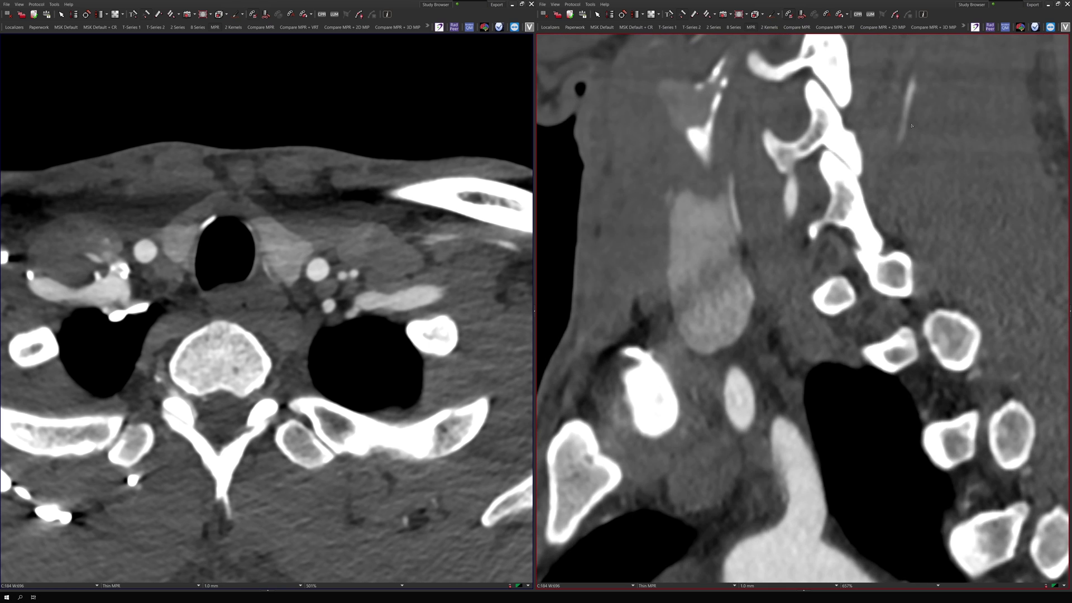
scroll(910, 134, down, 4)
scroll(905, 168, down, 3)
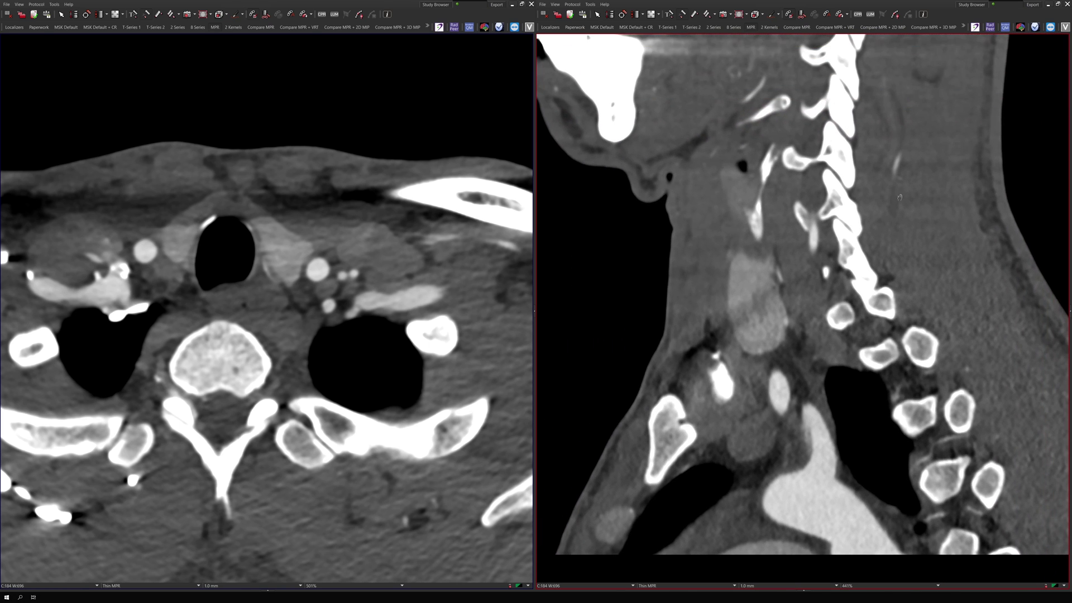
scroll(900, 197, down, 4)
scroll(896, 179, up, 4)
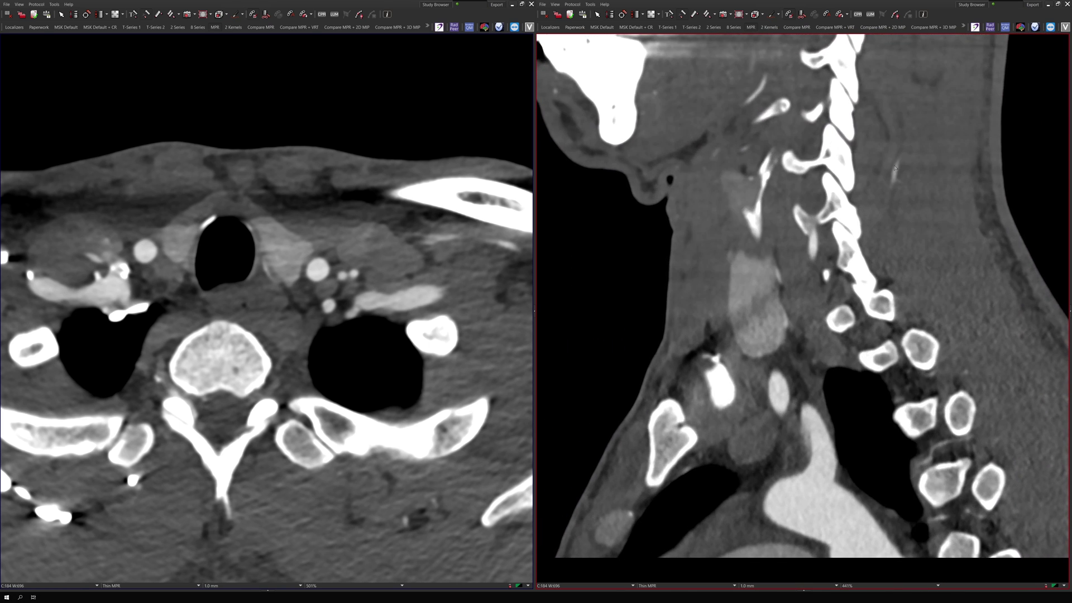
scroll(895, 167, down, 8)
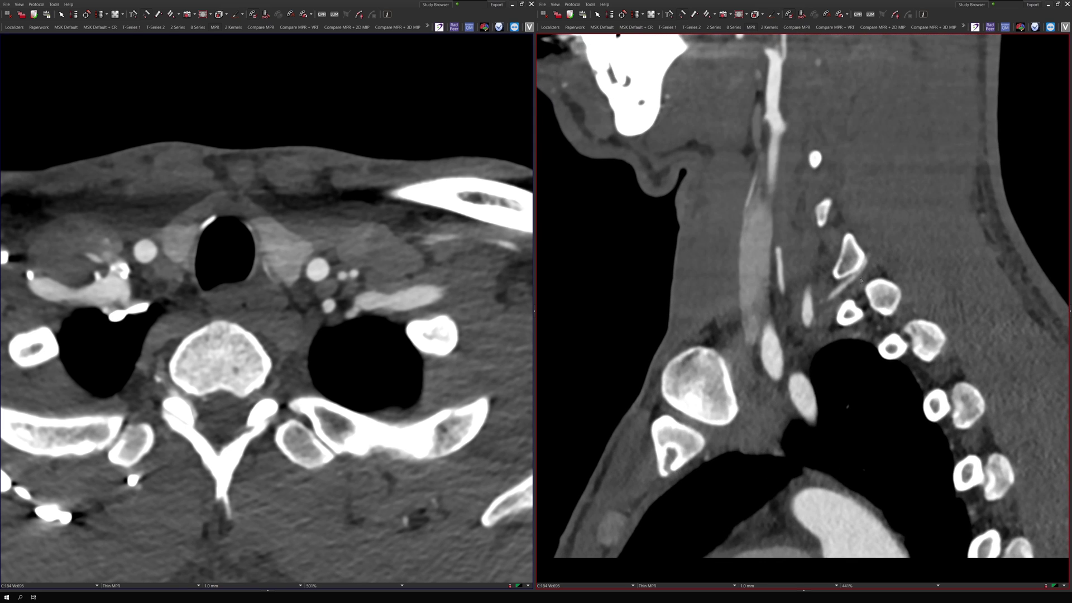
scroll(861, 281, down, 8)
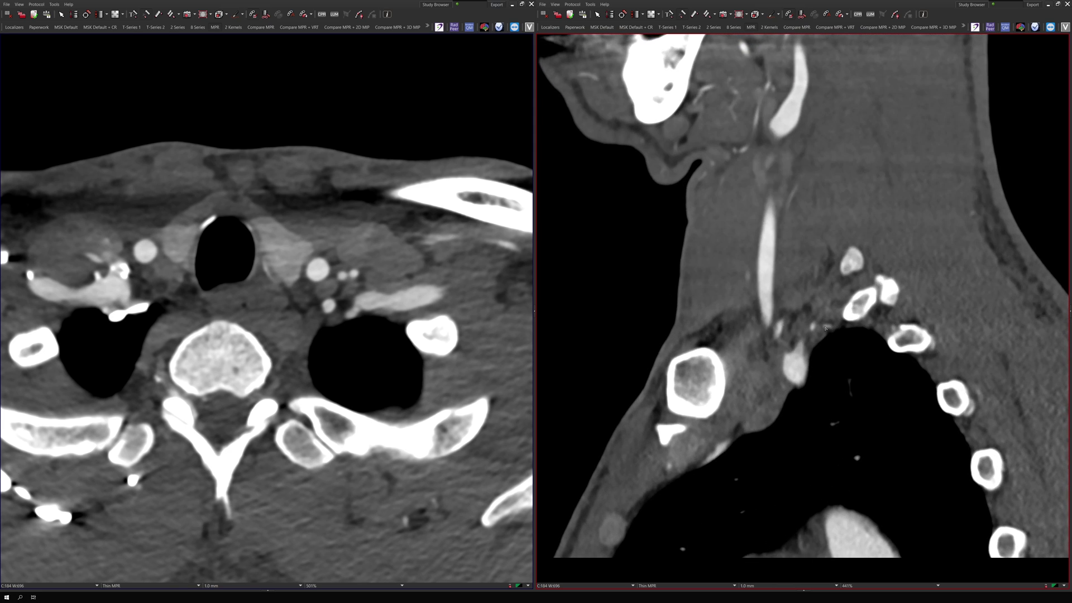
scroll(826, 328, down, 8)
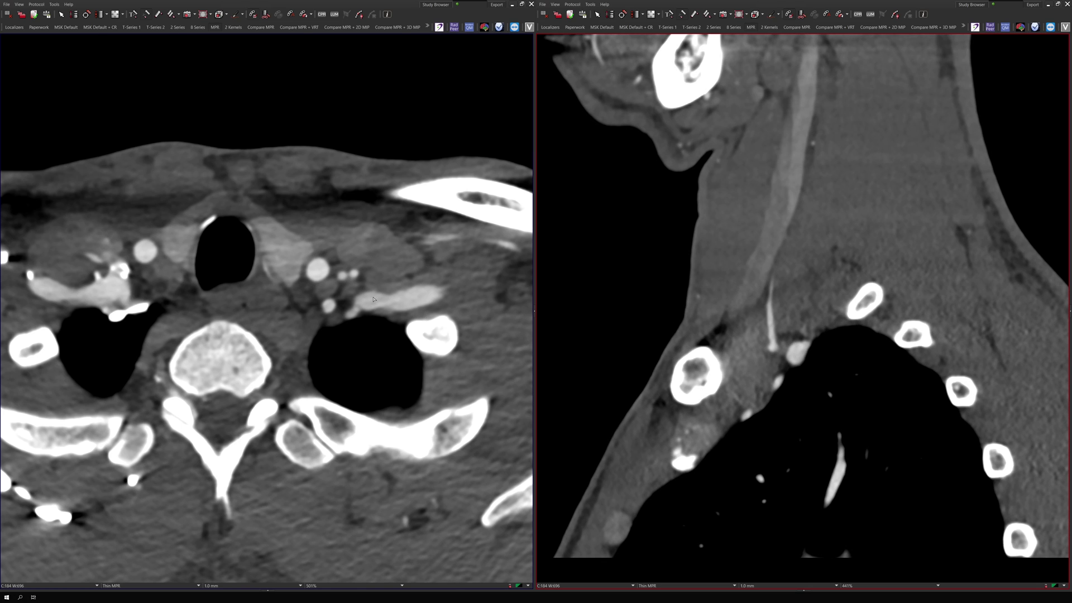
On the axial slice where the left subclavian artery crosses the first rib, draw a line about 18 mm long across the artery and an arrow on each side.
scroll(373, 298, down, 8)
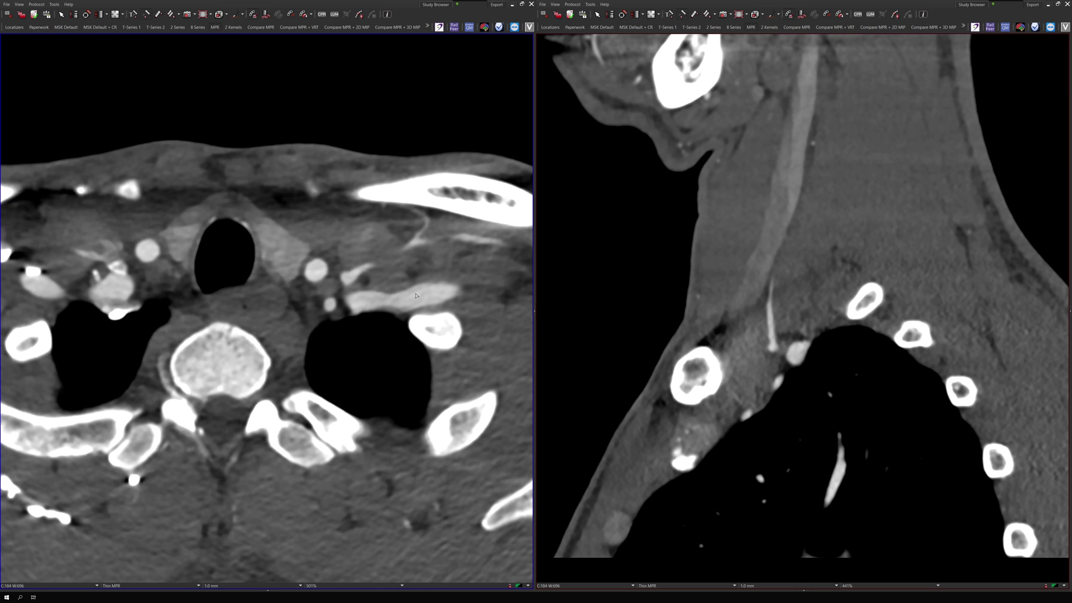
scroll(416, 296, down, 6)
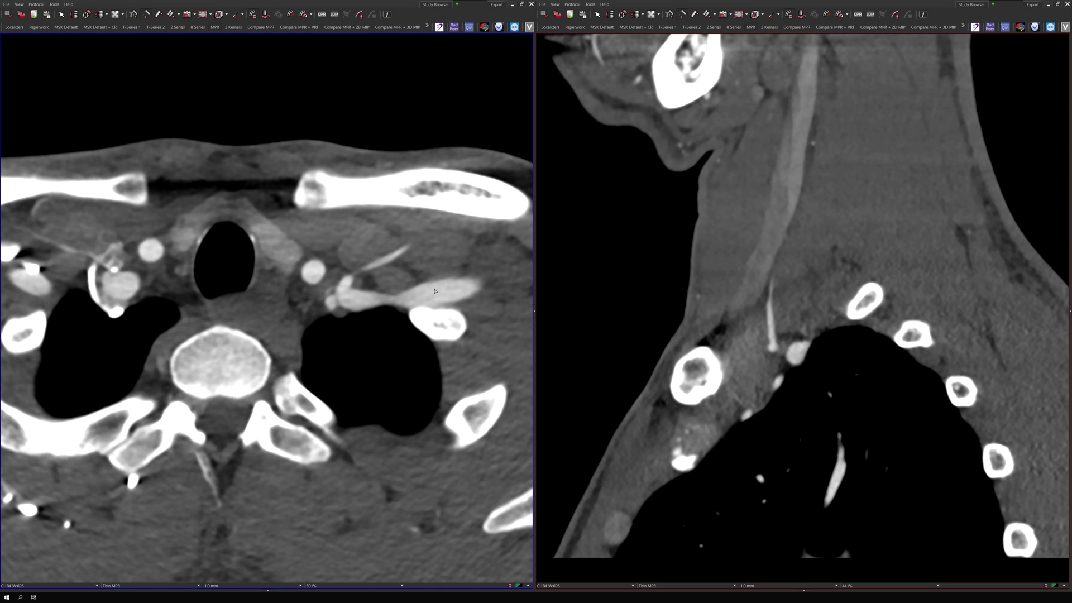
scroll(435, 290, down, 6)
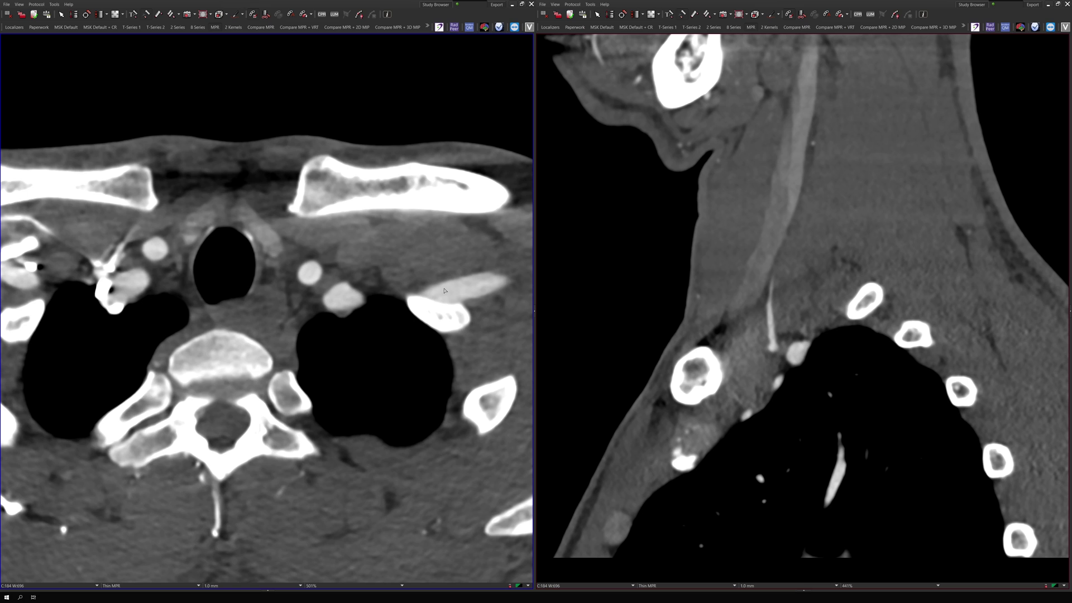
scroll(445, 290, down, 2)
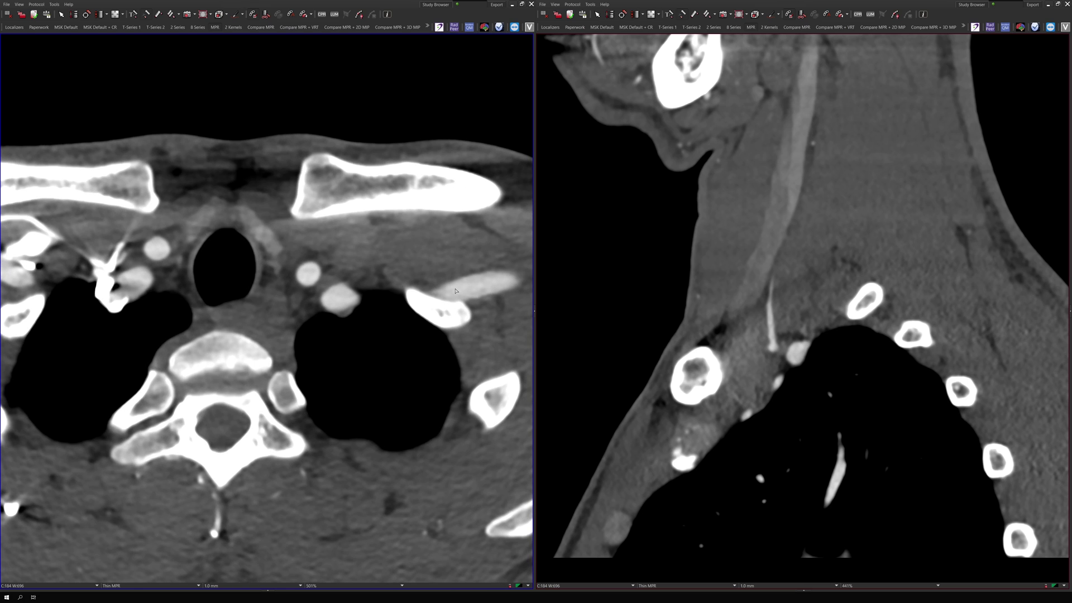
drag(454, 265, 470, 323)
drag(483, 271, 488, 245)
drag(440, 277, 433, 266)
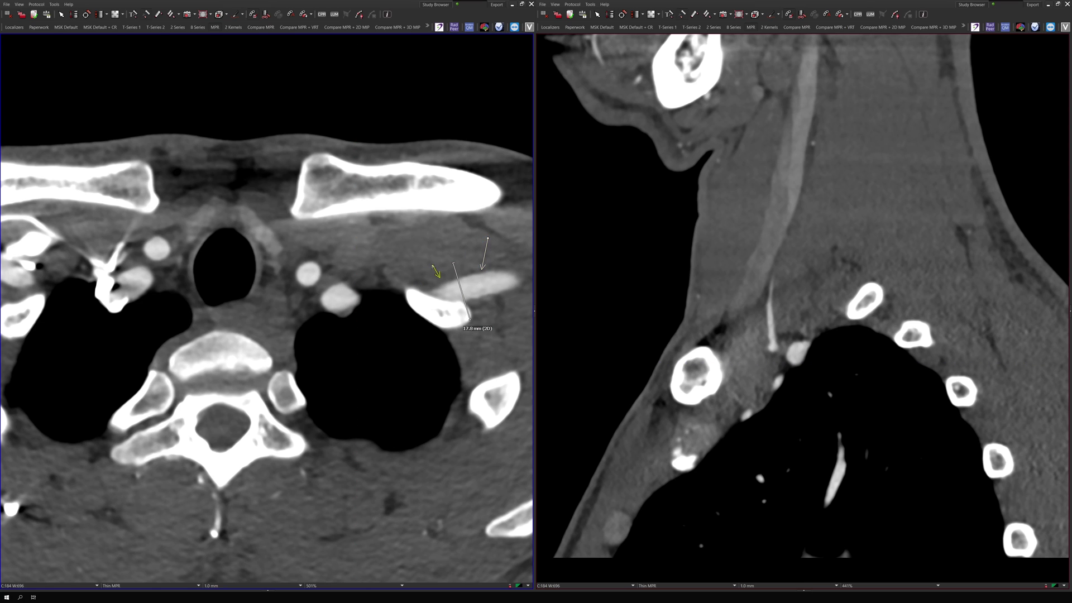